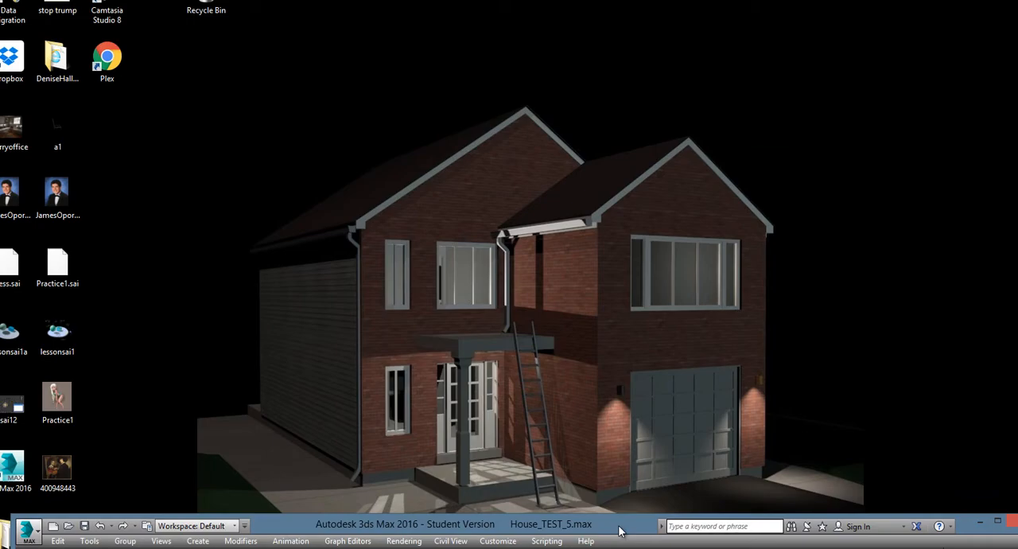
# Switch to 3ds Max and select the upper-storey wall above the garage door
pyautogui.moveTo(619, 531); pyautogui.dragTo(617, 24)
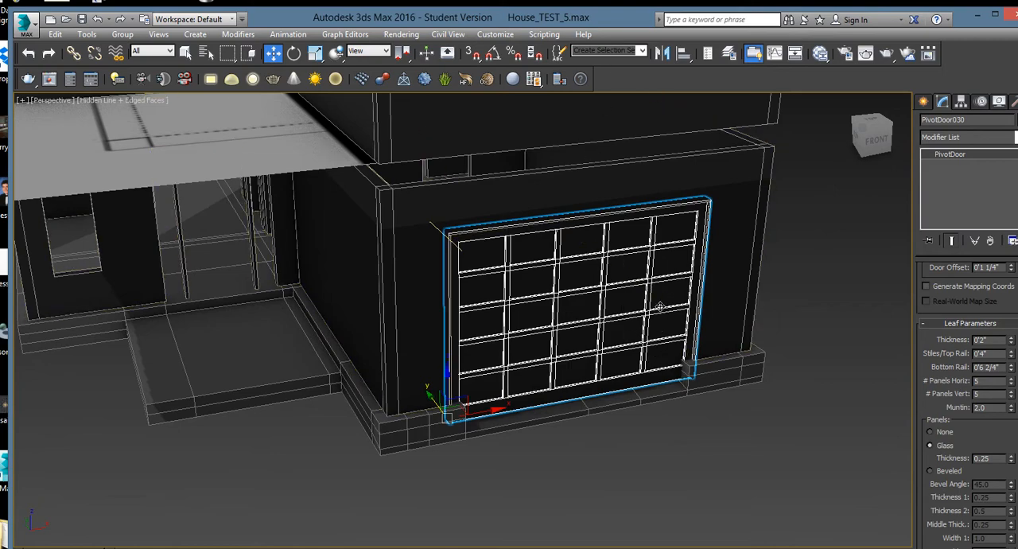
pyautogui.keyDown('alt'); pyautogui.moveTo(577, 258); pyautogui.dragTo(596, 328, button='middle'); pyautogui.keyUp('alt')
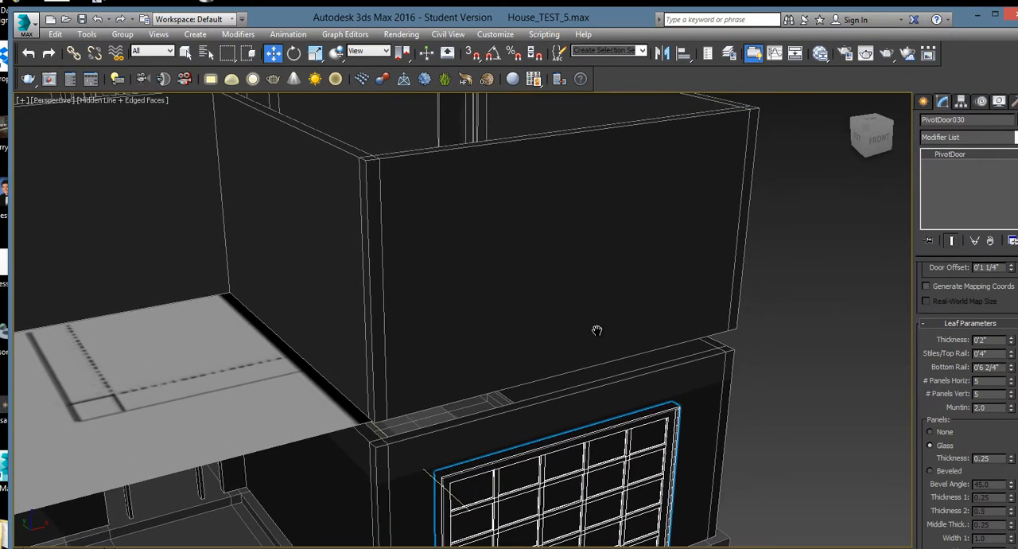
pyautogui.click(591, 304)
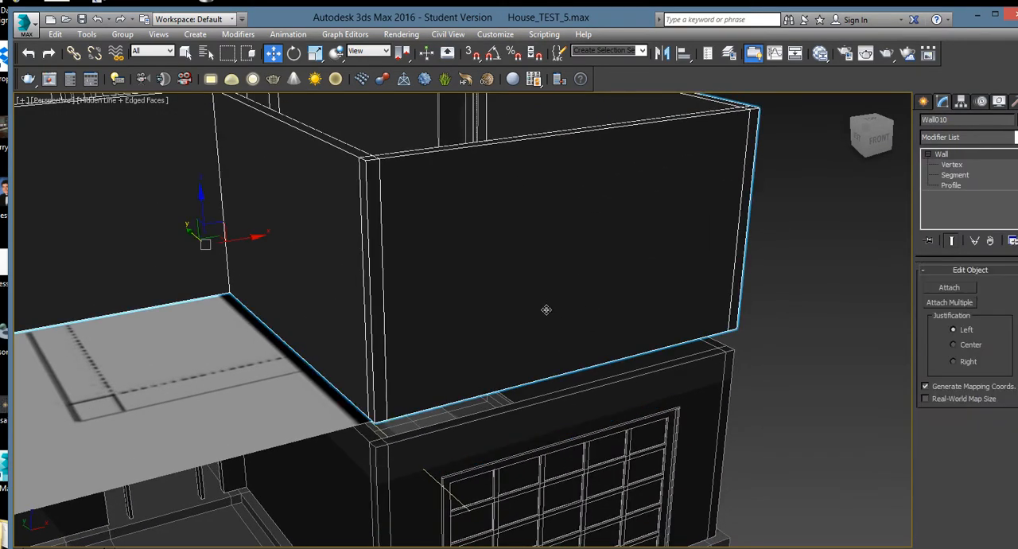
# Draw a fixed window with snapping on along the upper wall's base, about 7'7" wide, 0'5" deep and 5'3" high
pyautogui.click(923, 102)
pyautogui.click(927, 122)
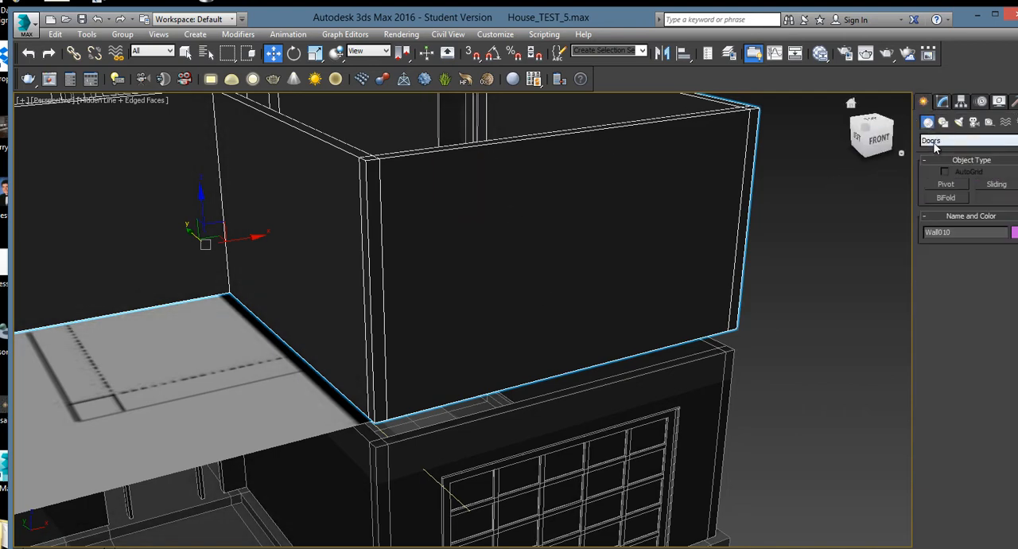
pyautogui.click(937, 140)
pyautogui.click(936, 220)
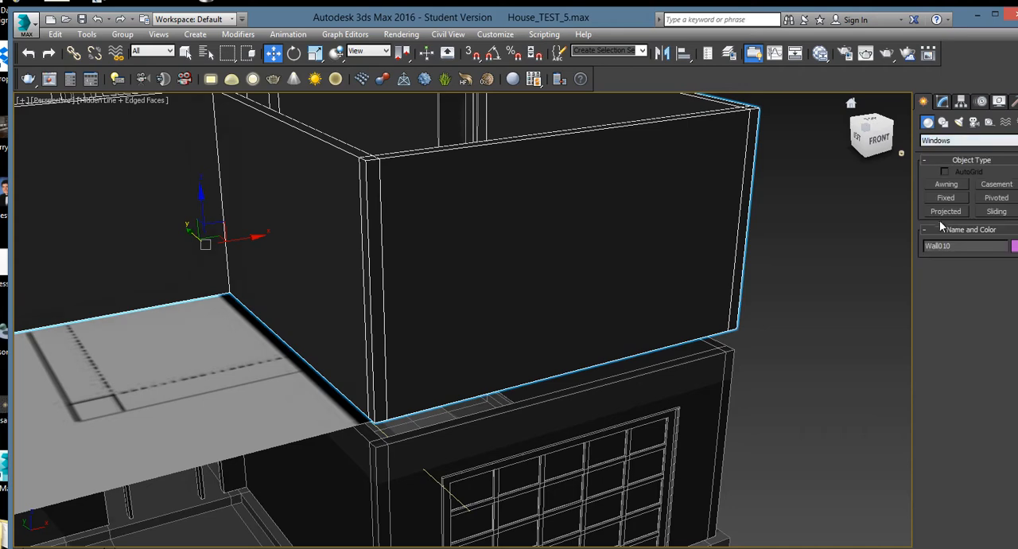
pyautogui.click(946, 198)
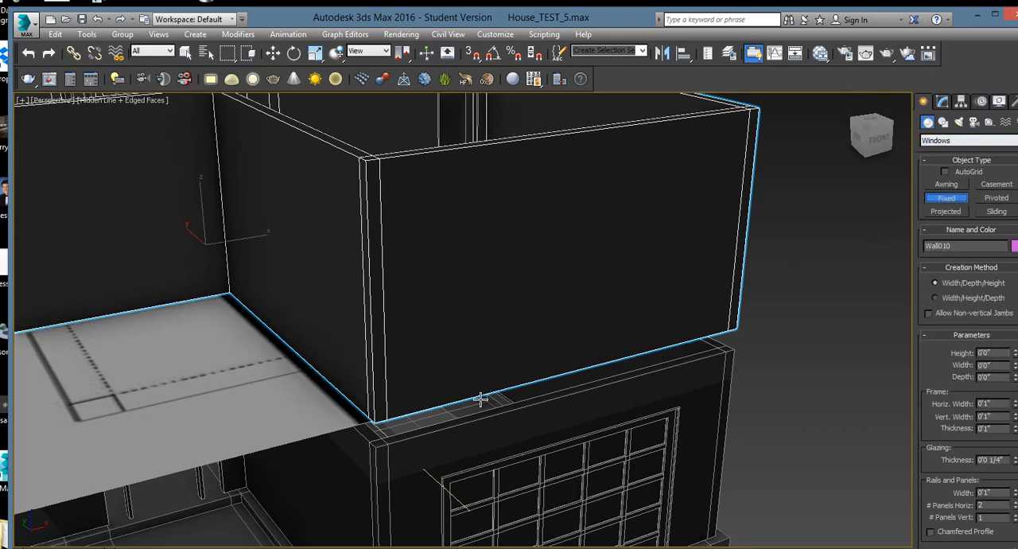
pyautogui.press('s')
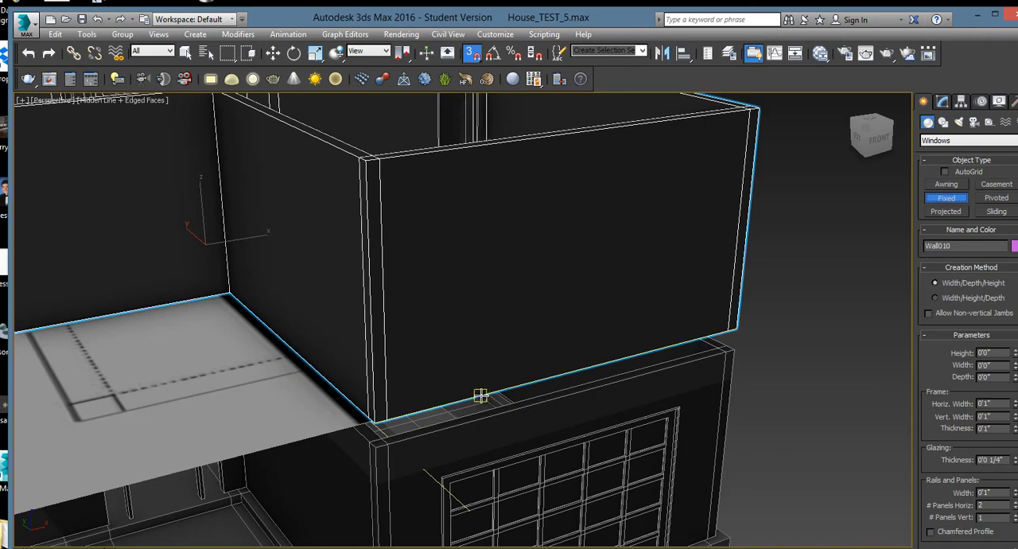
pyautogui.moveTo(480, 395); pyautogui.dragTo(665, 348)
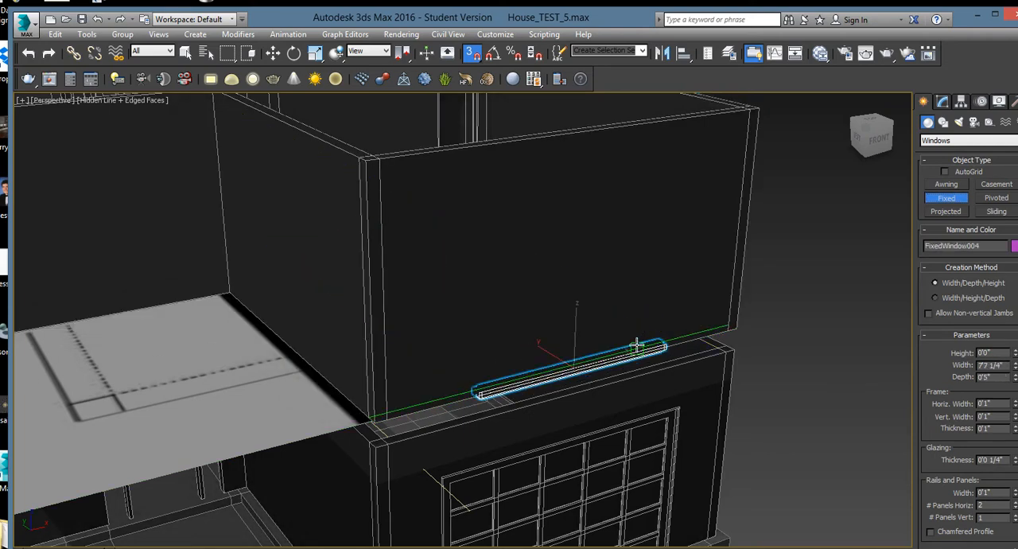
pyautogui.click(637, 344)
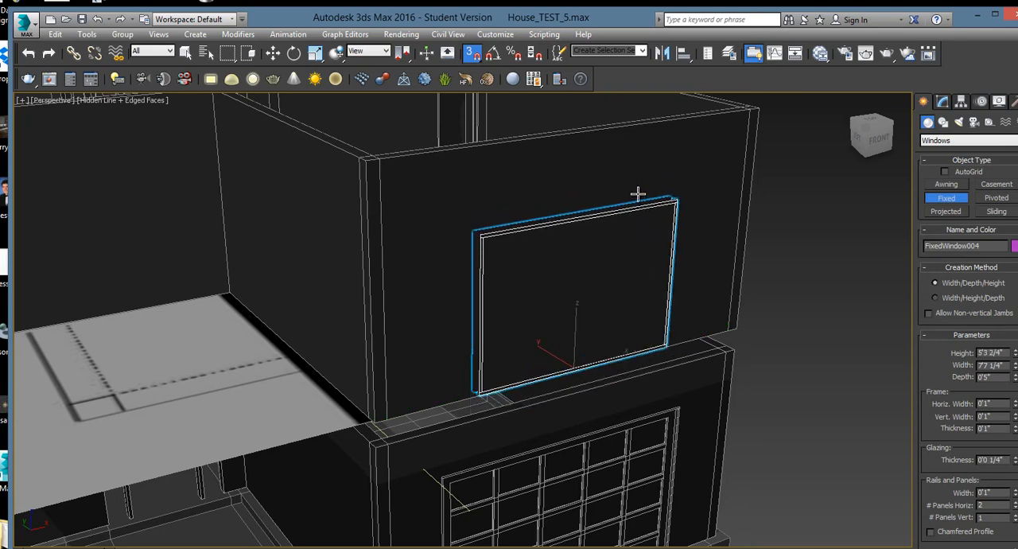
pyautogui.click(637, 192)
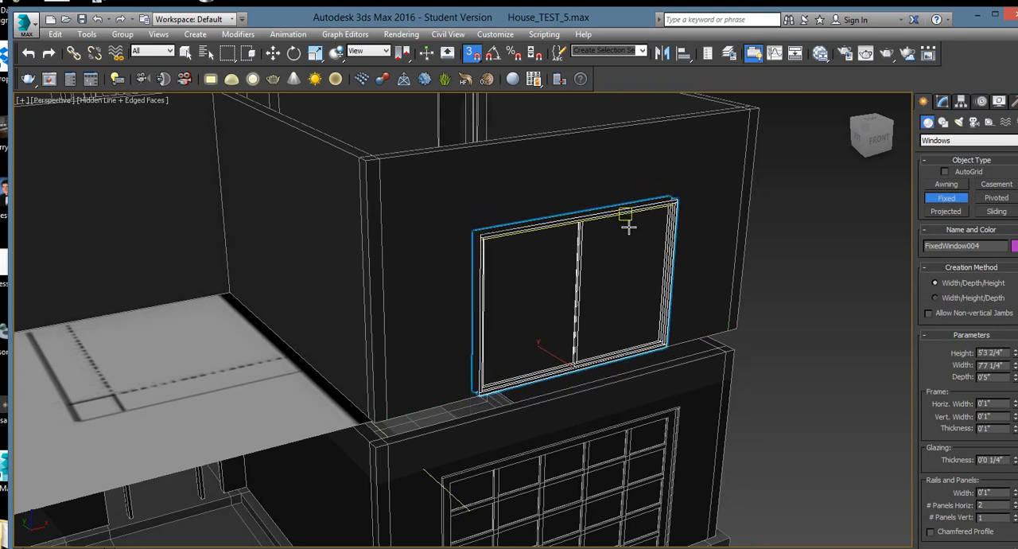
# Switch to the four-viewport layout and display the Top view in wireframe
pyautogui.hotkey('alt', 'w')
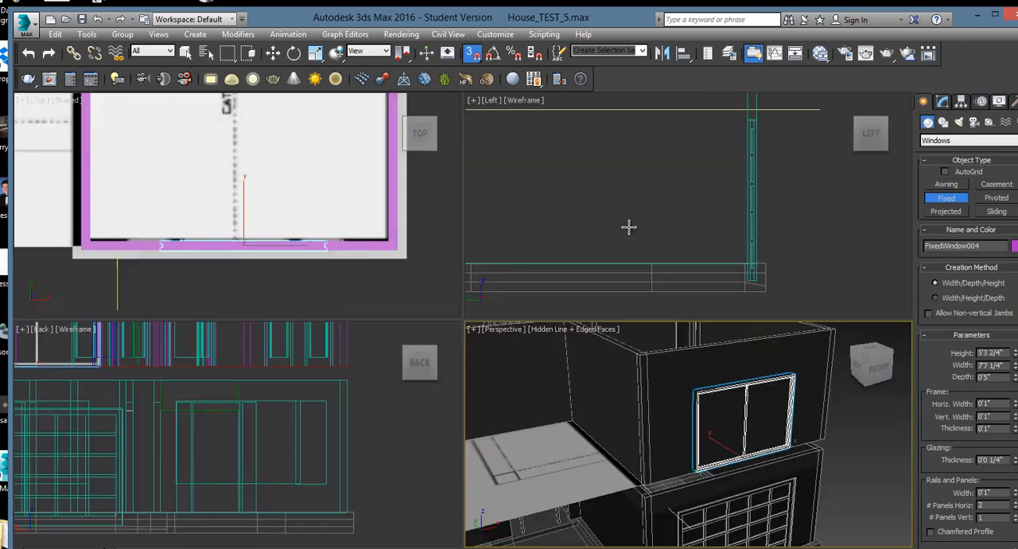
pyautogui.rightClick(324, 209)
pyautogui.click(66, 100)
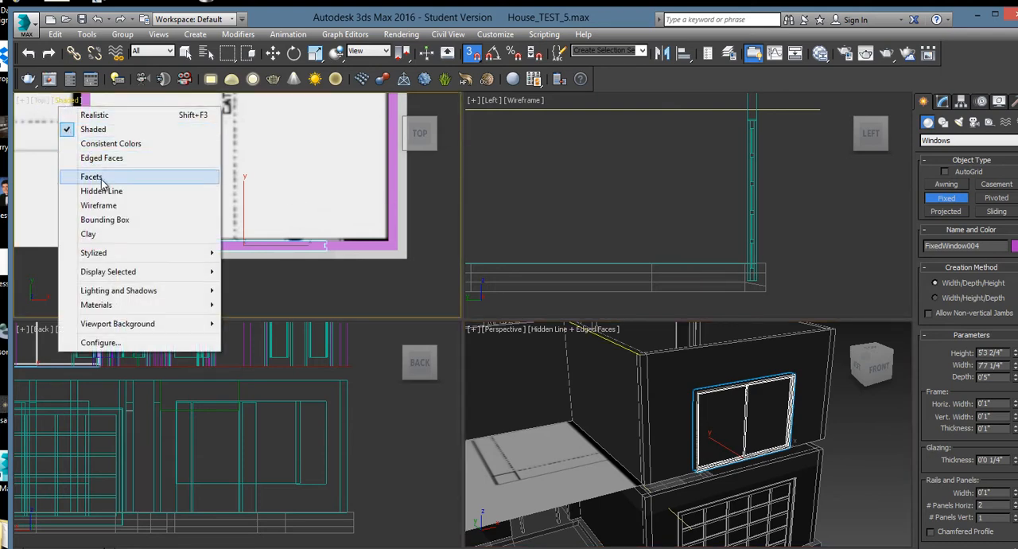
pyautogui.click(99, 205)
pyautogui.scroll(1, 200, 209)
pyautogui.moveTo(200, 209); pyautogui.dragTo(238, 200, button='middle')
# Set the new window's height to 5'0" and finish creating it
pyautogui.rightClick(696, 211)
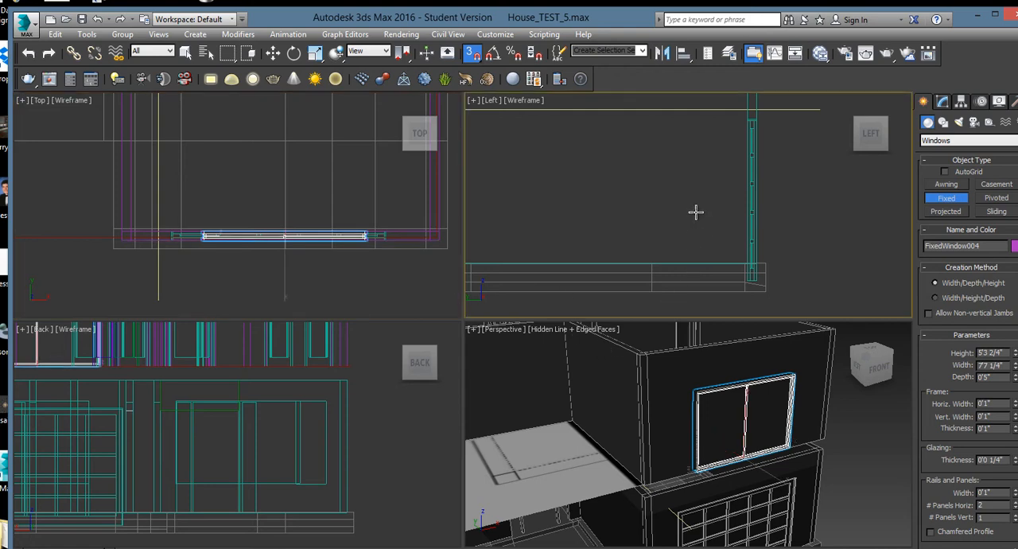
pyautogui.scroll(-5, 689, 195)
pyautogui.moveTo(686, 187); pyautogui.dragTo(675, 234, button='middle')
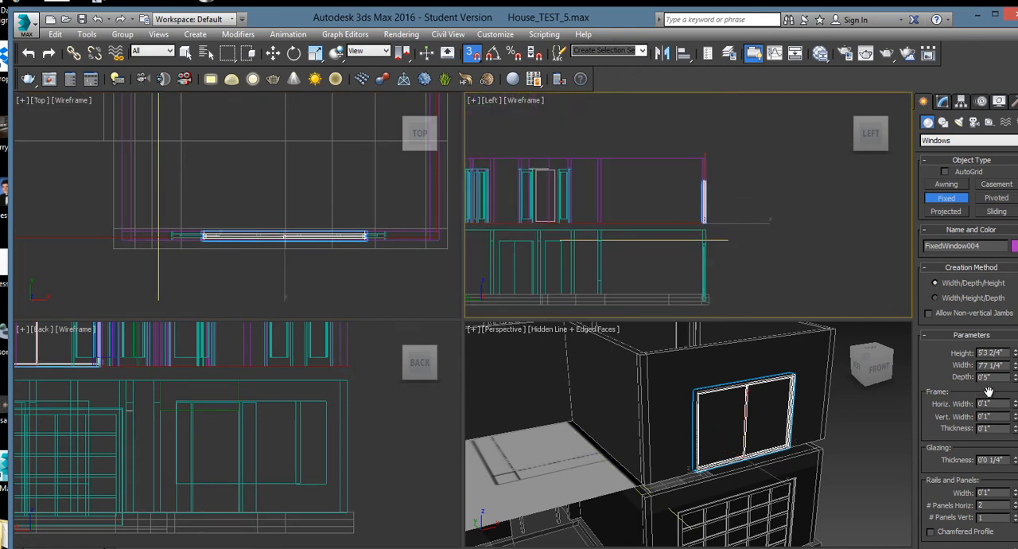
pyautogui.doubleClick(990, 352)
pyautogui.write('50')
pyautogui.press('Return')
pyautogui.rightClick(712, 228)
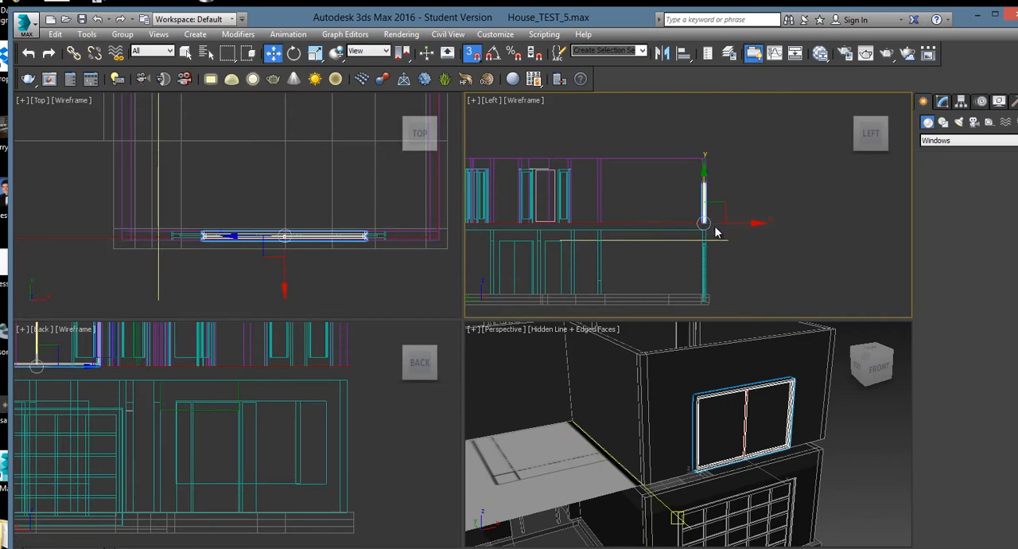
# Turn off snapping and raise the window off the floor line in the Left view
pyautogui.scroll(5, 706, 211)
pyautogui.moveTo(706, 210); pyautogui.dragTo(744, 254, button='middle')
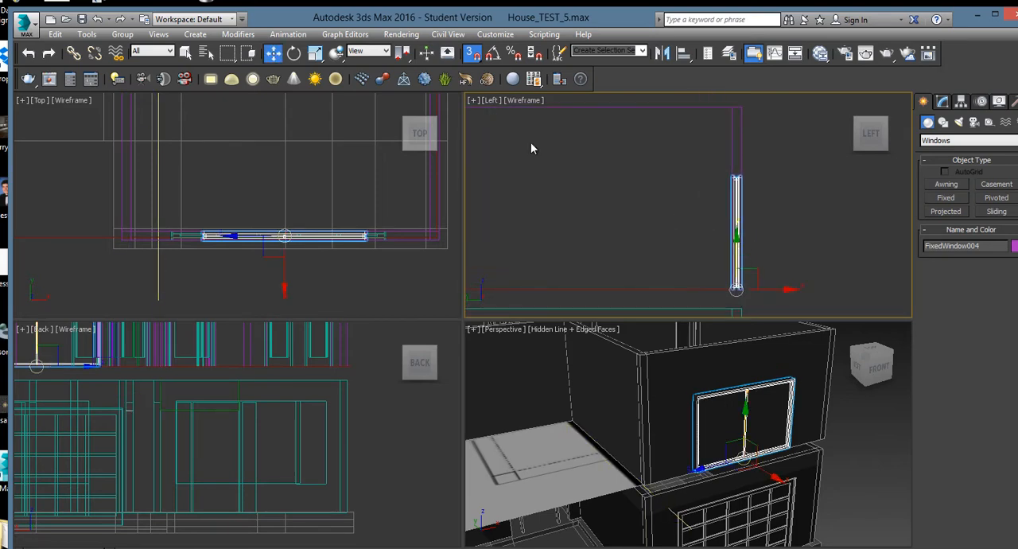
pyautogui.click(474, 55)
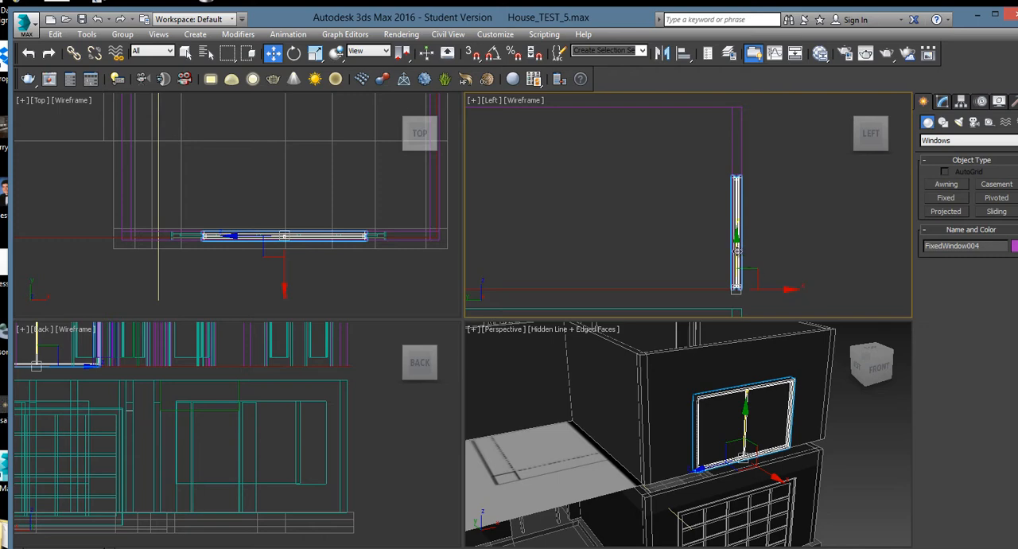
pyautogui.moveTo(737, 250); pyautogui.dragTo(736, 229)
pyautogui.moveTo(647, 212); pyautogui.dragTo(702, 220, button='middle')
pyautogui.scroll(-1, 657, 227)
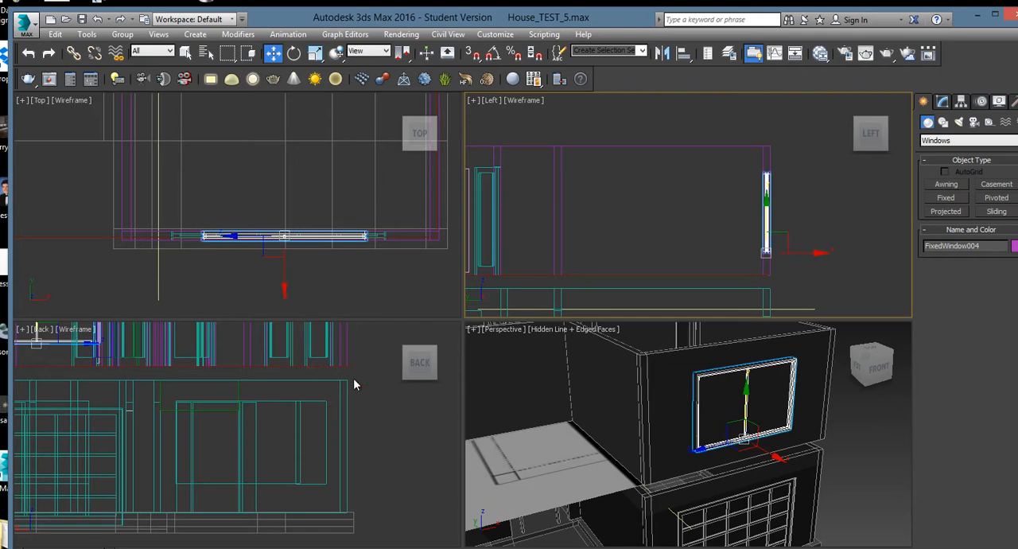
# Nudge the window up in the Back view until its top lines up with the neighbouring windows
pyautogui.scroll(-3, 353, 381)
pyautogui.moveTo(294, 367); pyautogui.dragTo(315, 429, button='middle')
pyautogui.scroll(3, 214, 400)
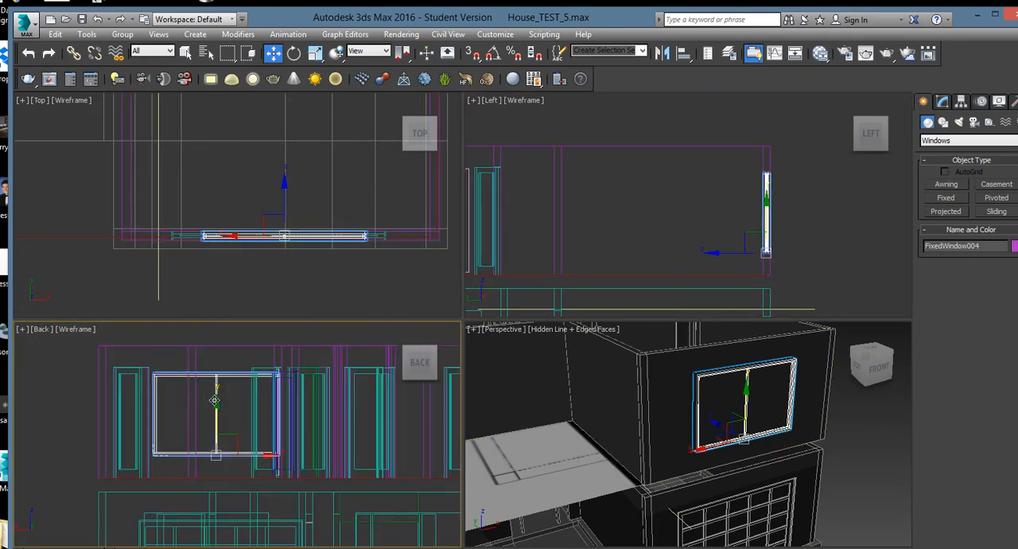
pyautogui.scroll(3, 214, 400)
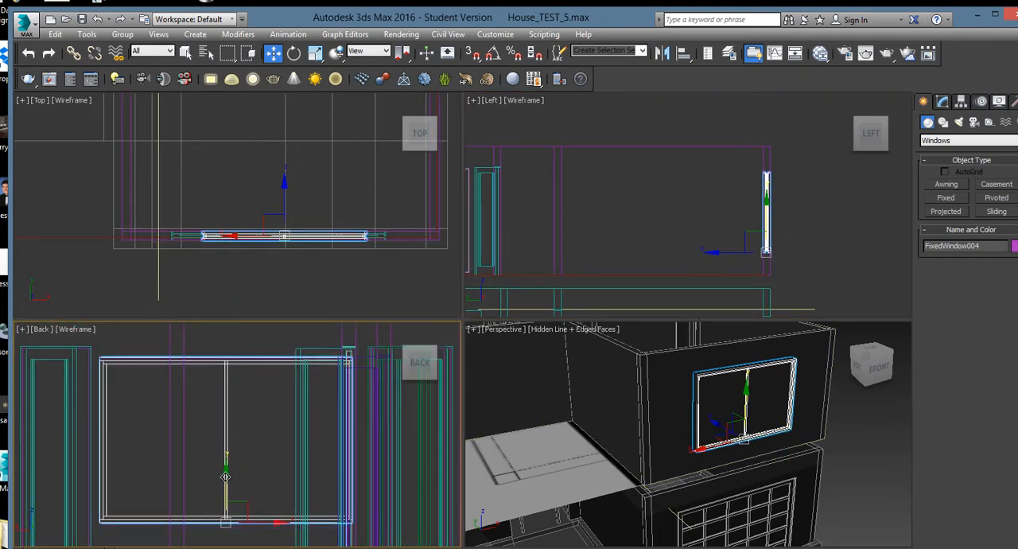
pyautogui.moveTo(226, 476); pyautogui.dragTo(228, 470)
# Widen the window to 9'10" and shift it slightly along the wall in the Top view to match the garage door below
pyautogui.rightClick(398, 191)
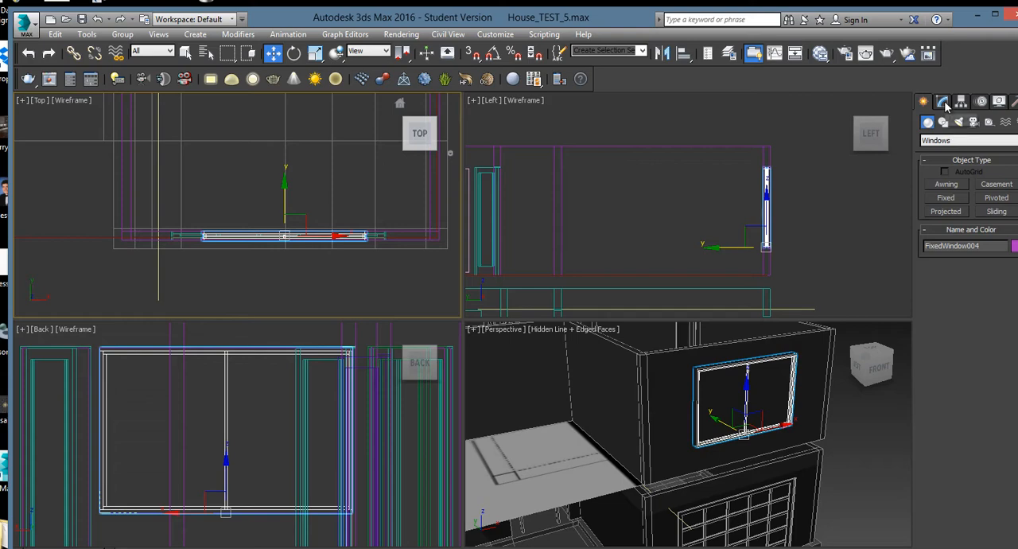
pyautogui.click(943, 104)
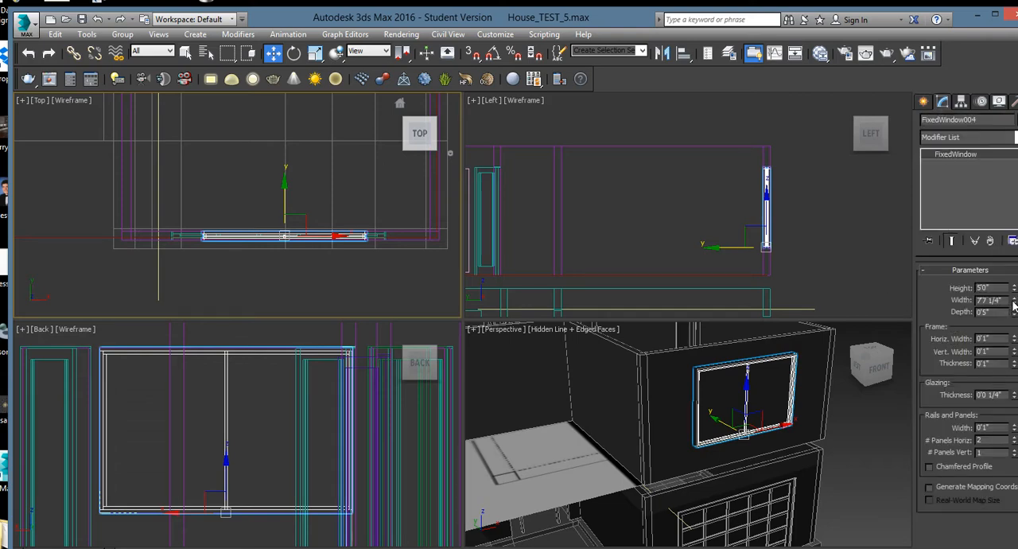
pyautogui.moveTo(1014, 303); pyautogui.dragTo(1014, 282)
pyautogui.rightClick(325, 275)
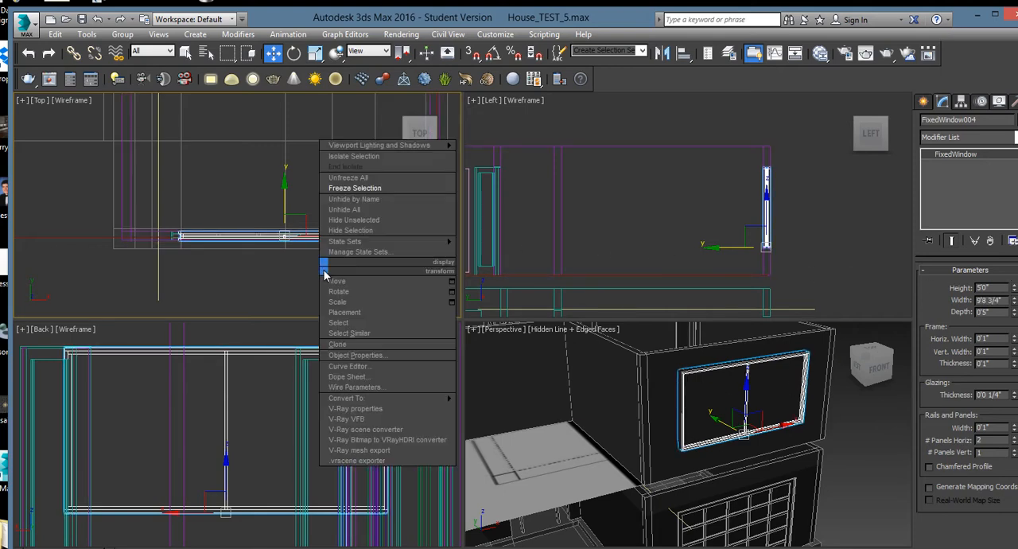
pyautogui.click(287, 286)
pyautogui.hotkey('alt', 'w')
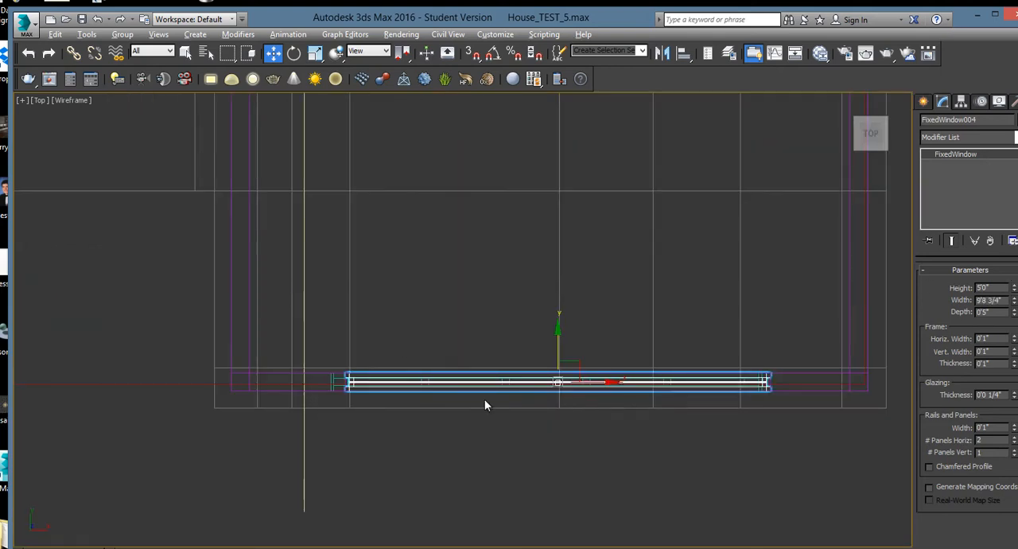
pyautogui.moveTo(593, 382); pyautogui.dragTo(584, 382)
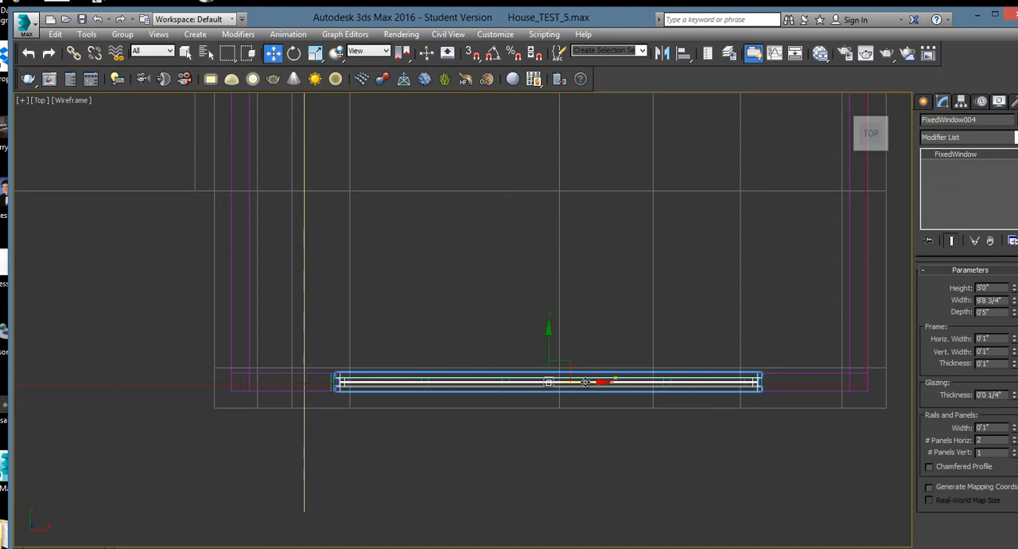
pyautogui.click(1015, 300)
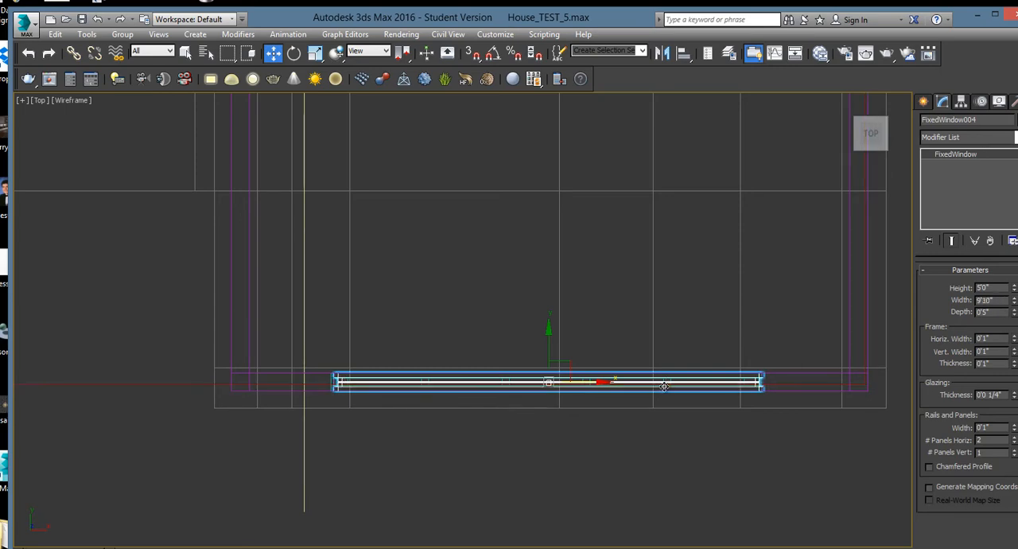
# Set the window's number of horizontal panels to 3
pyautogui.hotkey('alt', 'w')
pyautogui.click(692, 439)
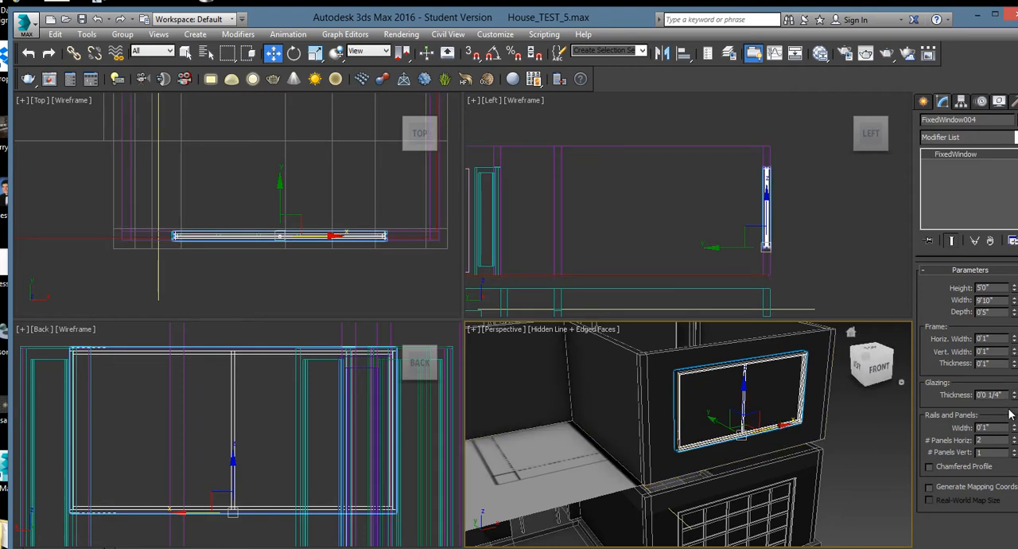
pyautogui.click(1015, 438)
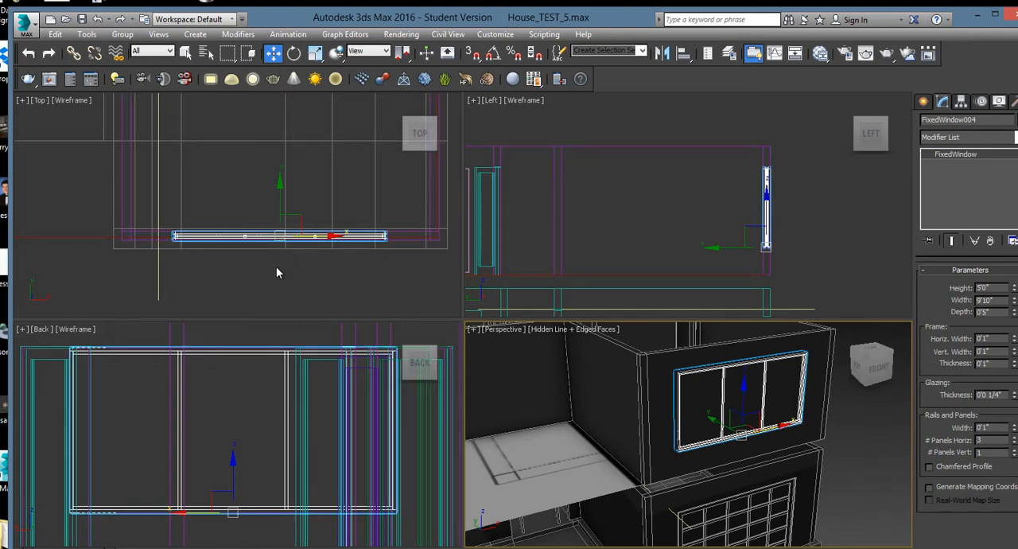
# Set the three-panel window's width to 6'0"
pyautogui.scroll(2, 276, 266)
pyautogui.moveTo(276, 267); pyautogui.dragTo(268, 280, button='middle')
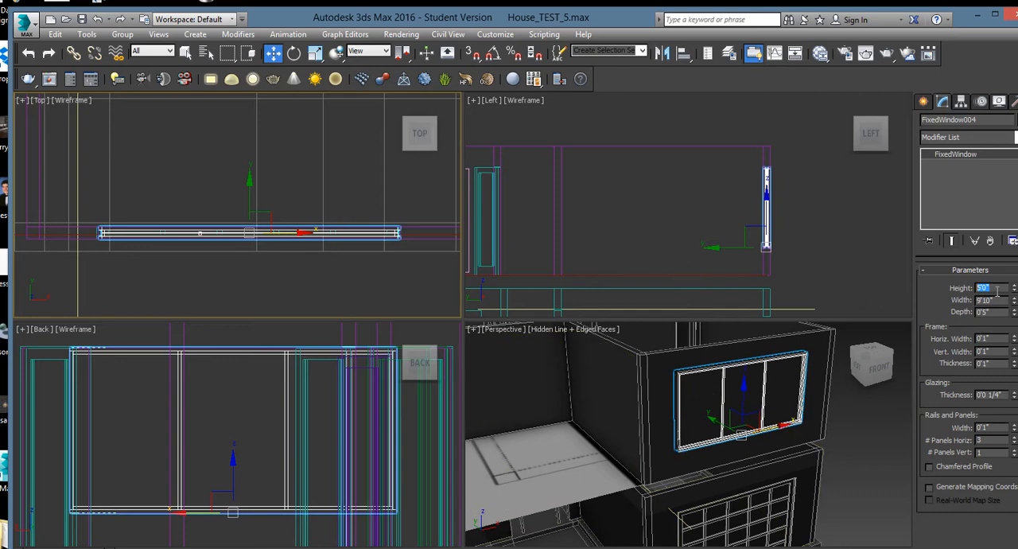
pyautogui.press('Tab')
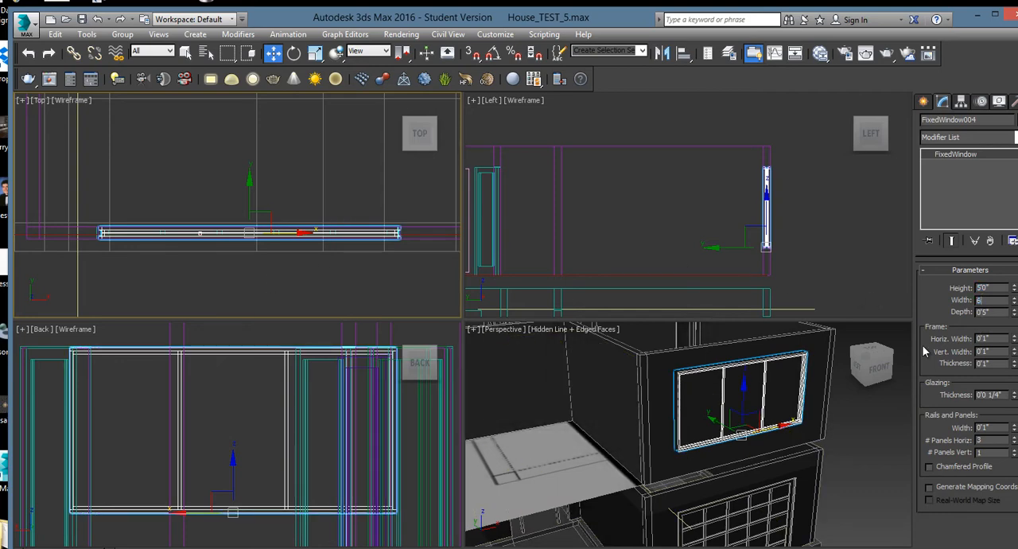
pyautogui.write('6')
pyautogui.press('Return')
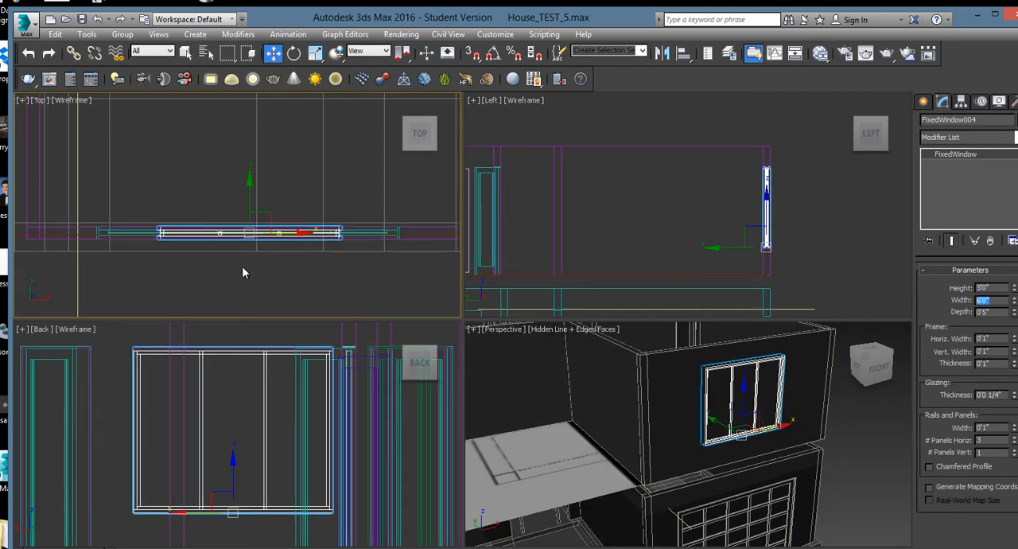
# Clone the three-panel window along the front wall in the Top view as an independent copy
pyautogui.scroll(1, 253, 269)
pyautogui.scroll(2, 272, 265)
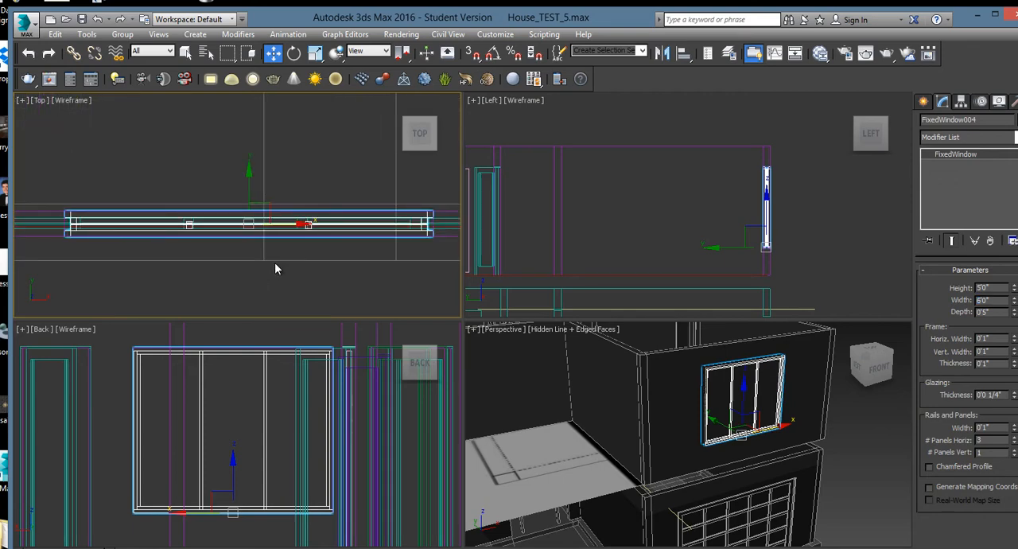
pyautogui.scroll(-1, 276, 269)
pyautogui.moveTo(257, 271)
pyautogui.mouseDown(button='middle')
pyautogui.moveTo(230, 278)
pyautogui.moveTo(242, 274)
pyautogui.mouseUp(button='middle')
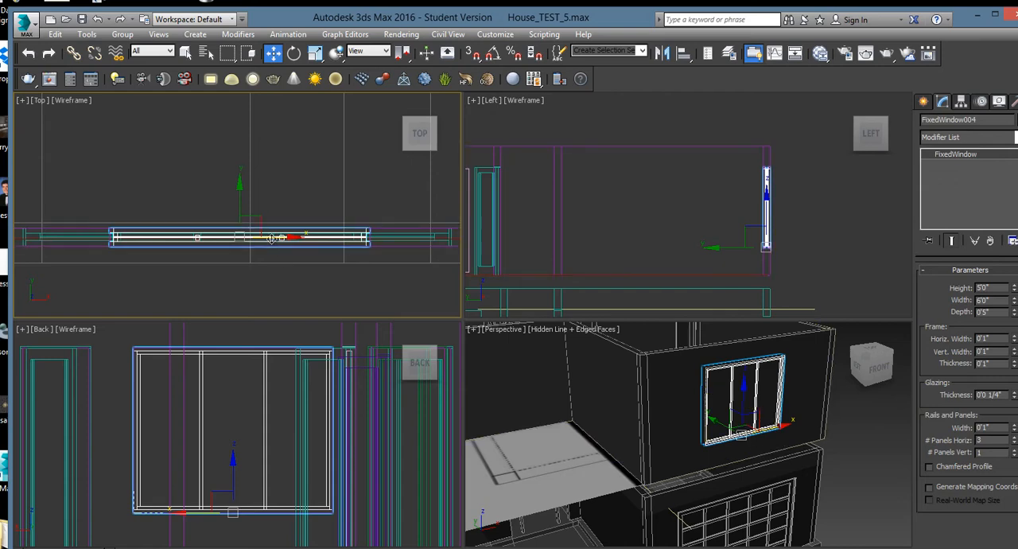
pyautogui.moveTo(268, 238)
pyautogui.mouseDown(button='middle')
pyautogui.moveTo(309, 241)
pyautogui.moveTo(323, 293)
pyautogui.moveTo(279, 251)
pyautogui.mouseUp(button='middle')
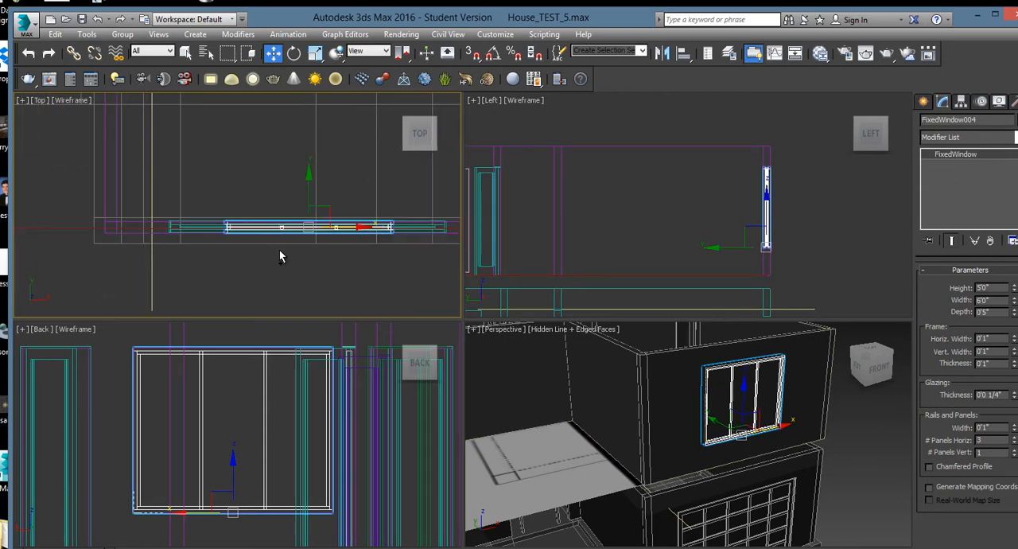
pyautogui.keyDown('shift'); pyautogui.moveTo(341, 230); pyautogui.dragTo(194, 229); pyautogui.keyUp('shift')
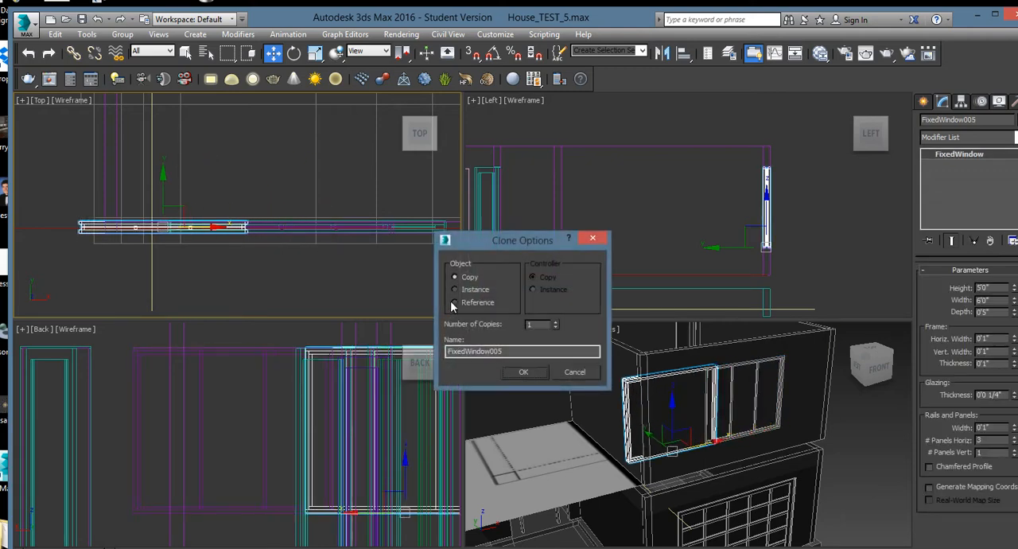
pyautogui.click(524, 372)
# Set the copied window's width to 1'0" and move it along the wall beside the three-panel window
pyautogui.moveTo(994, 301); pyautogui.dragTo(963, 306)
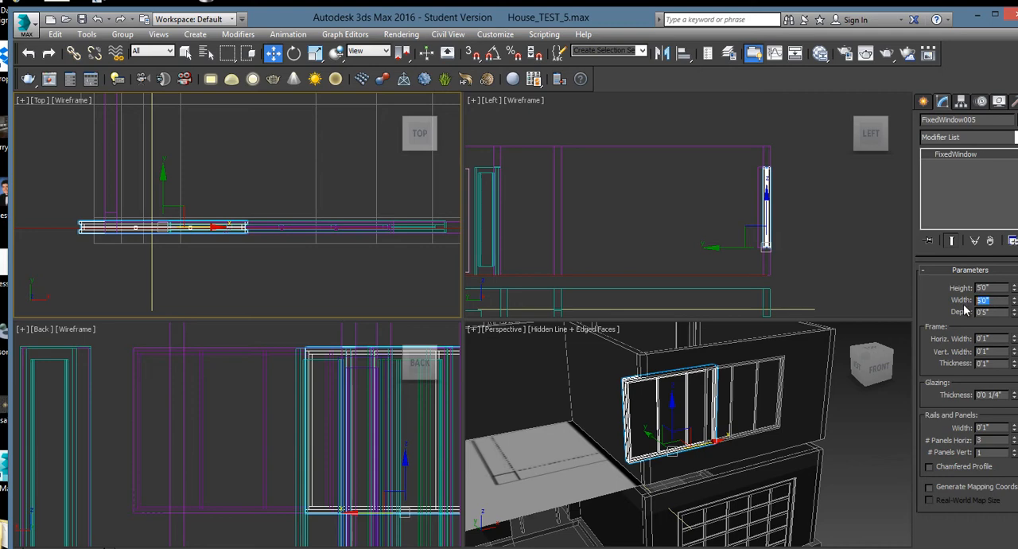
pyautogui.write('1')
pyautogui.press('Return')
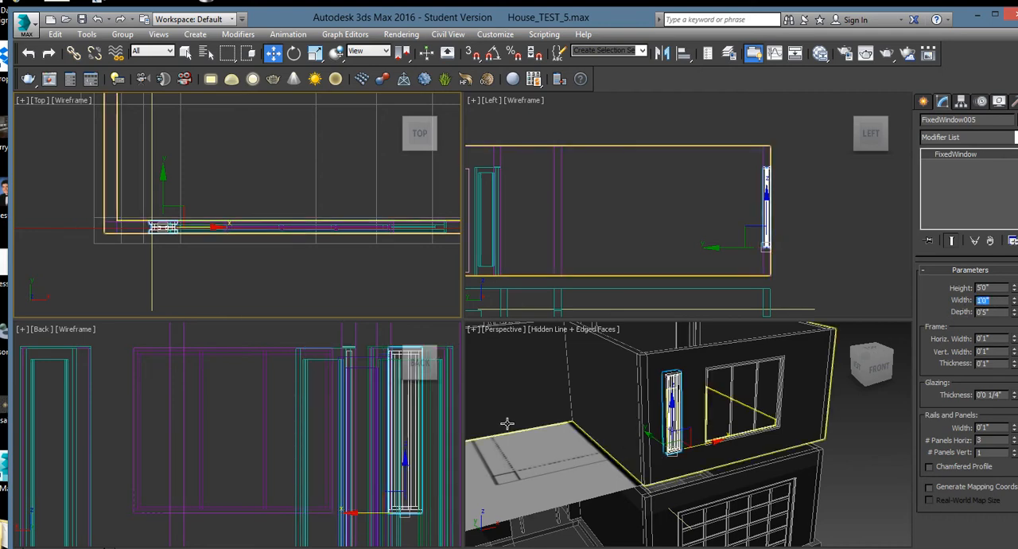
pyautogui.rightClick(175, 236)
pyautogui.click(191, 248)
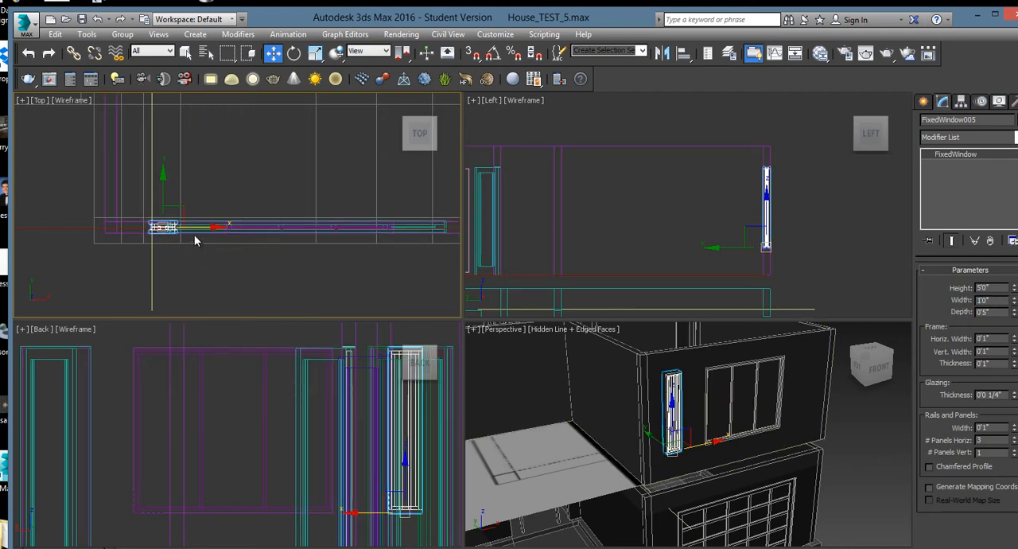
pyautogui.moveTo(196, 228); pyautogui.dragTo(233, 236)
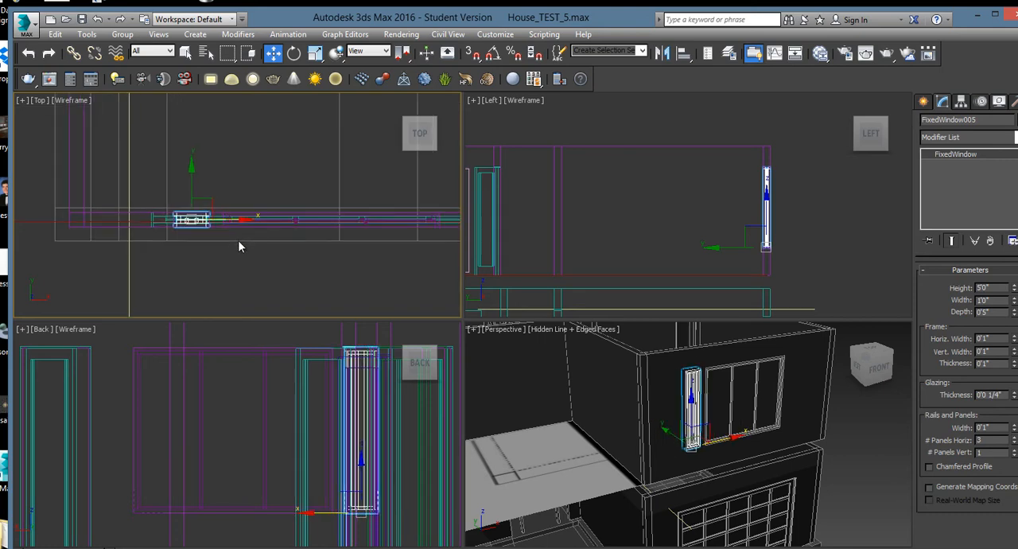
# Widen the narrow window to 1'9" and shift it to fit between the three-panel window and the garage door's edge in the Top view
pyautogui.hotkey('alt', 'w')
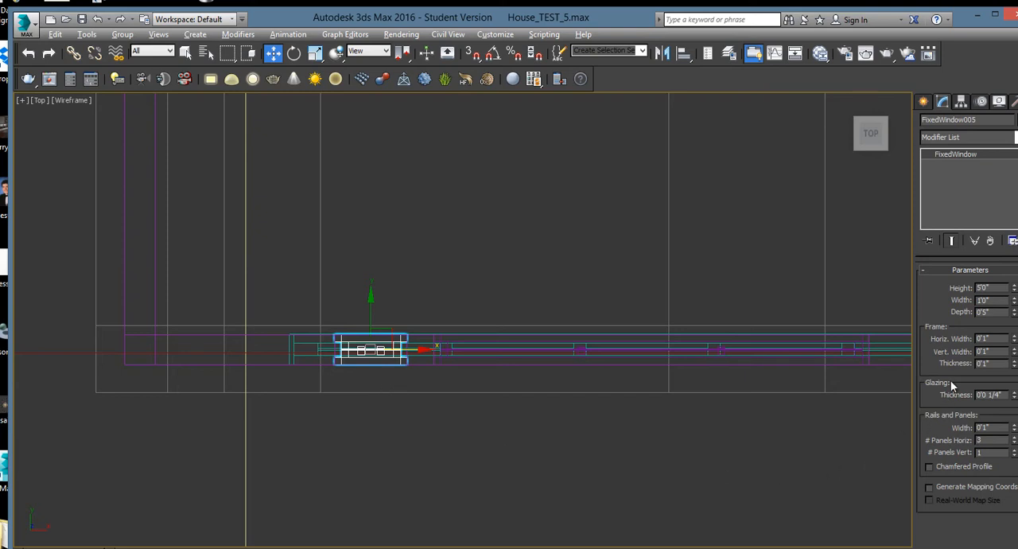
pyautogui.moveTo(1015, 304); pyautogui.dragTo(1014, 241)
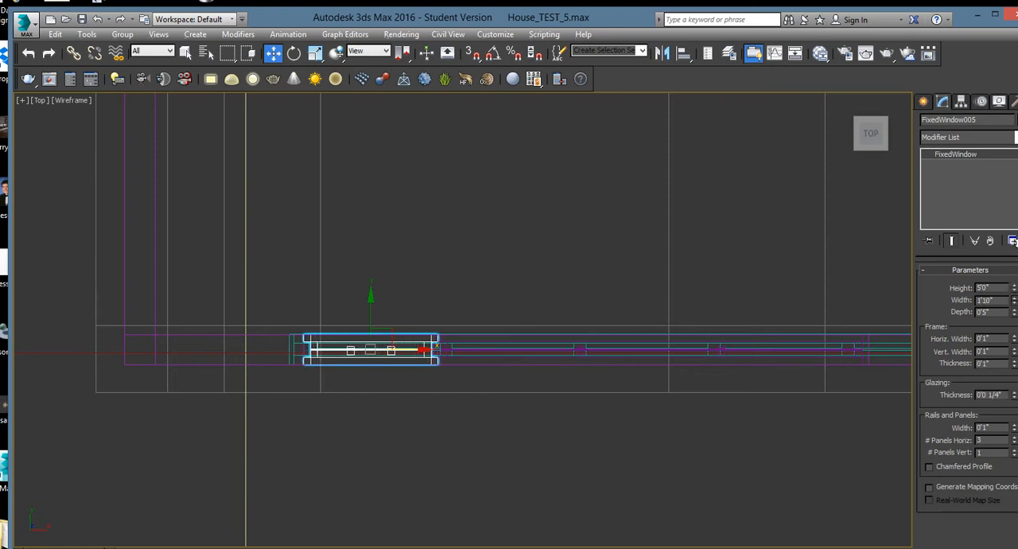
pyautogui.moveTo(409, 348); pyautogui.dragTo(397, 346)
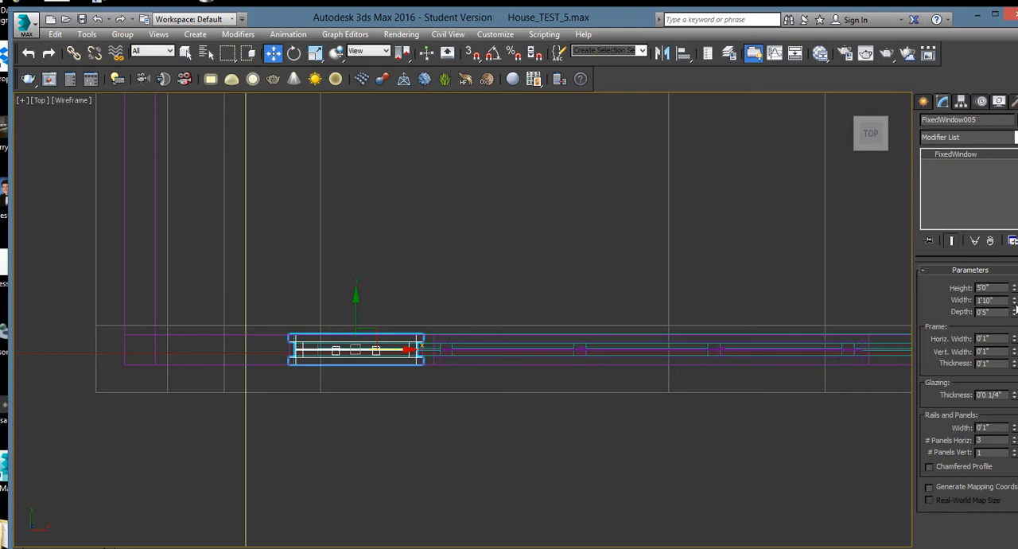
pyautogui.moveTo(1014, 307); pyautogui.dragTo(1015, 308)
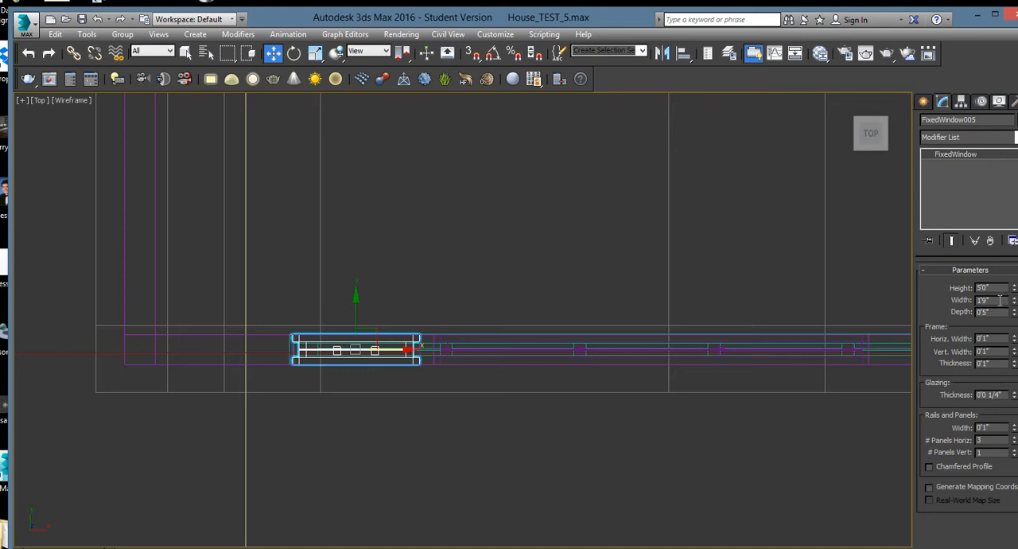
pyautogui.moveTo(383, 350)
pyautogui.mouseDown()
pyautogui.moveTo(398, 350)
pyautogui.moveTo(385, 351)
pyautogui.mouseUp()
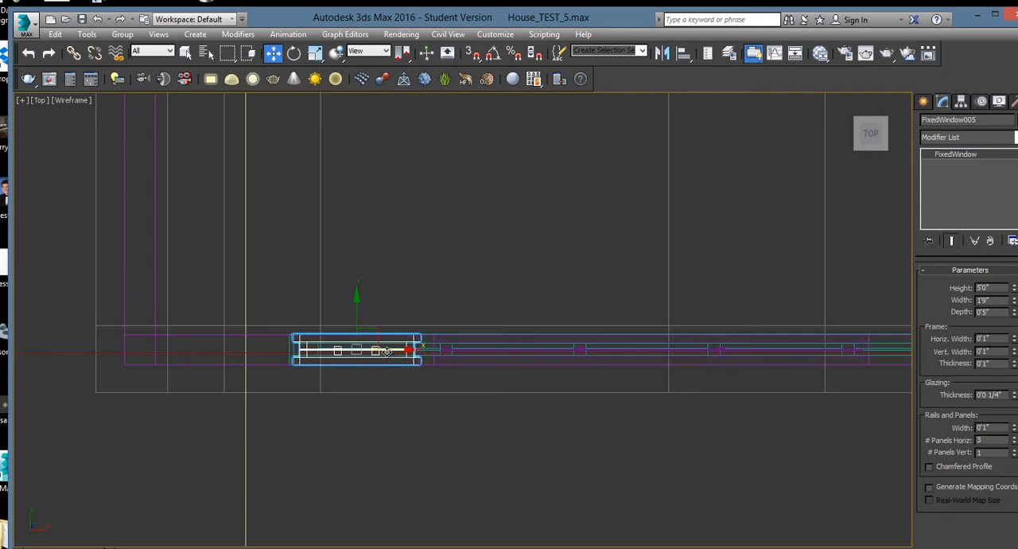
# Clone the 1'9" window as an instance to the opposite side of the three-panel window, aligned with the garage door's other end
pyautogui.moveTo(729, 401); pyautogui.dragTo(559, 375, button='middle')
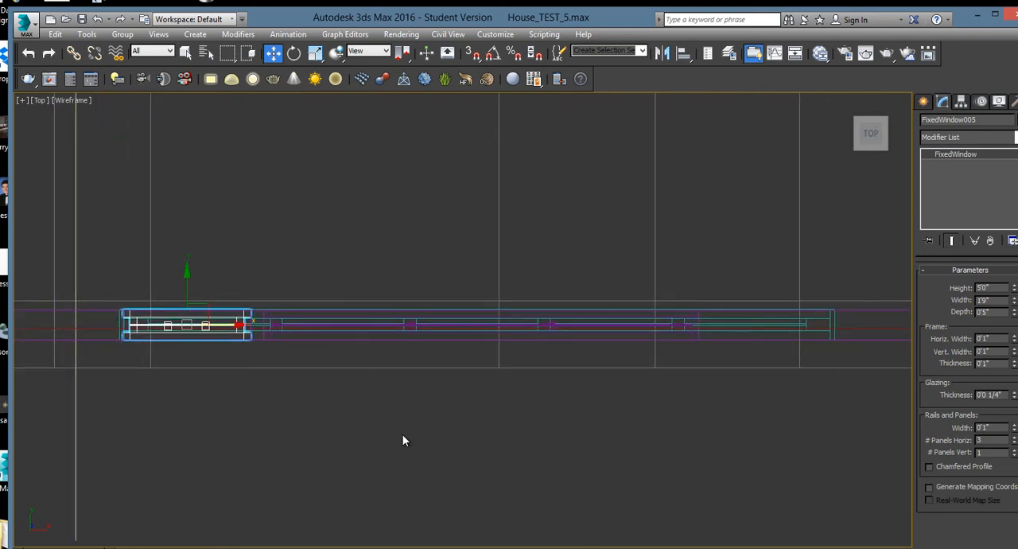
pyautogui.keyDown('shift'); pyautogui.moveTo(227, 326); pyautogui.dragTo(808, 404); pyautogui.keyUp('shift')
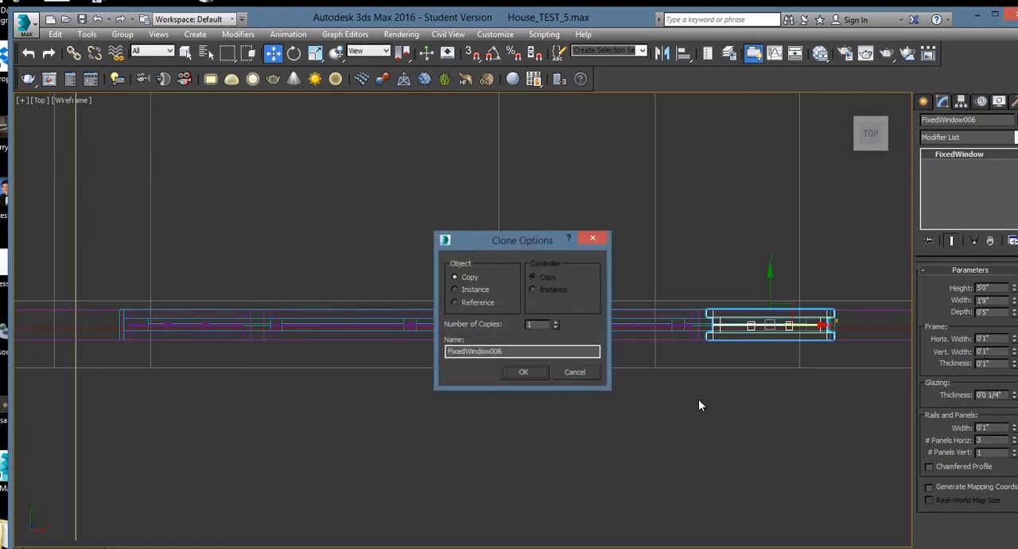
pyautogui.click(469, 290)
pyautogui.click(523, 371)
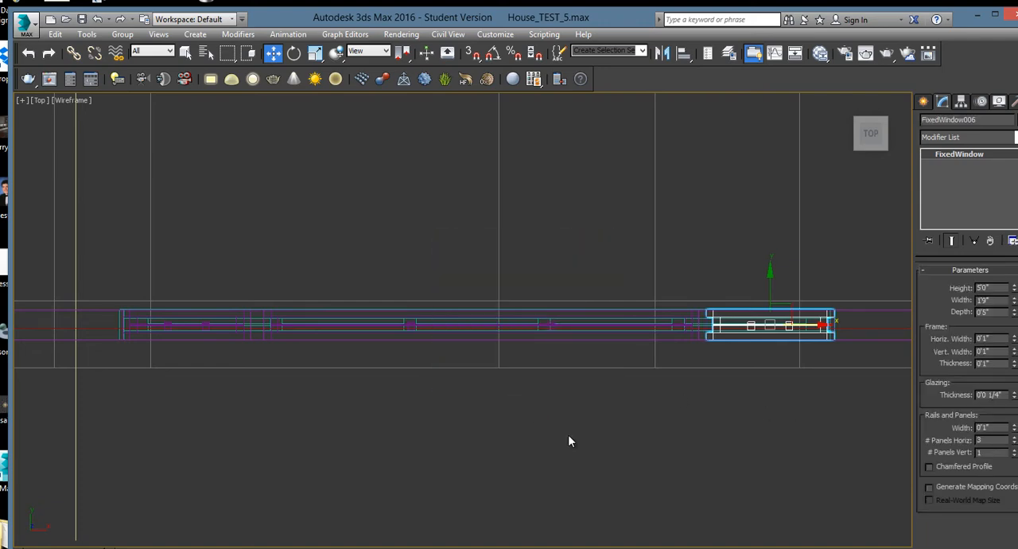
# Set the number of horizontal panels to 1 for the instanced side windows
pyautogui.hotkey('alt', 'w')
pyautogui.moveTo(715, 454); pyautogui.dragTo(656, 445, button='middle')
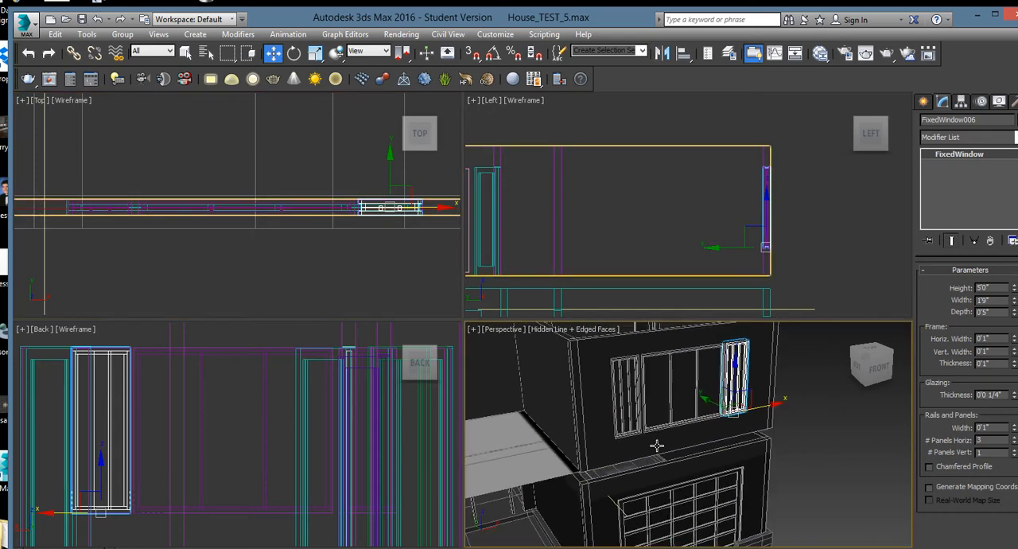
pyautogui.click(1014, 443)
pyautogui.click(1014, 443)
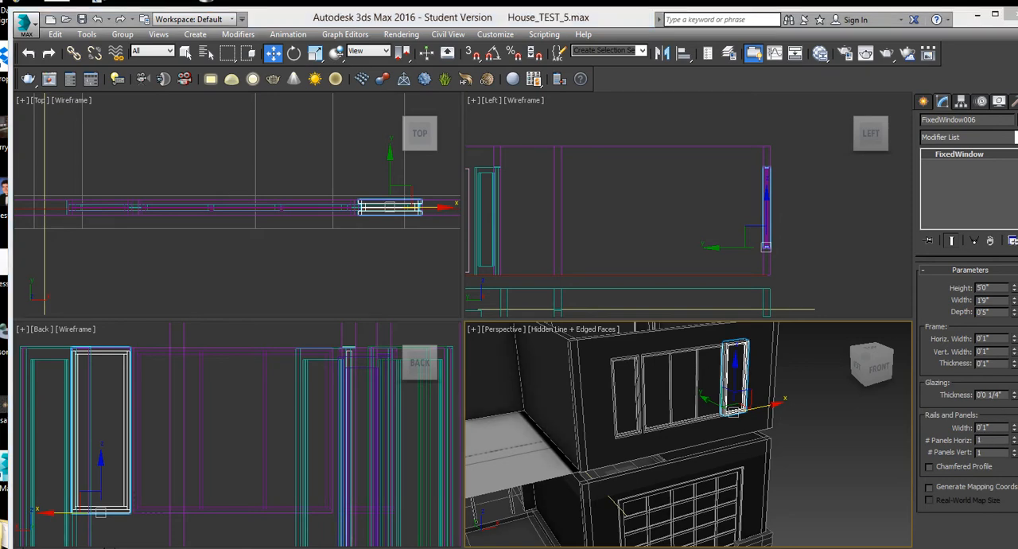
pyautogui.click(835, 419)
pyautogui.moveTo(836, 420); pyautogui.dragTo(859, 440, button='middle')
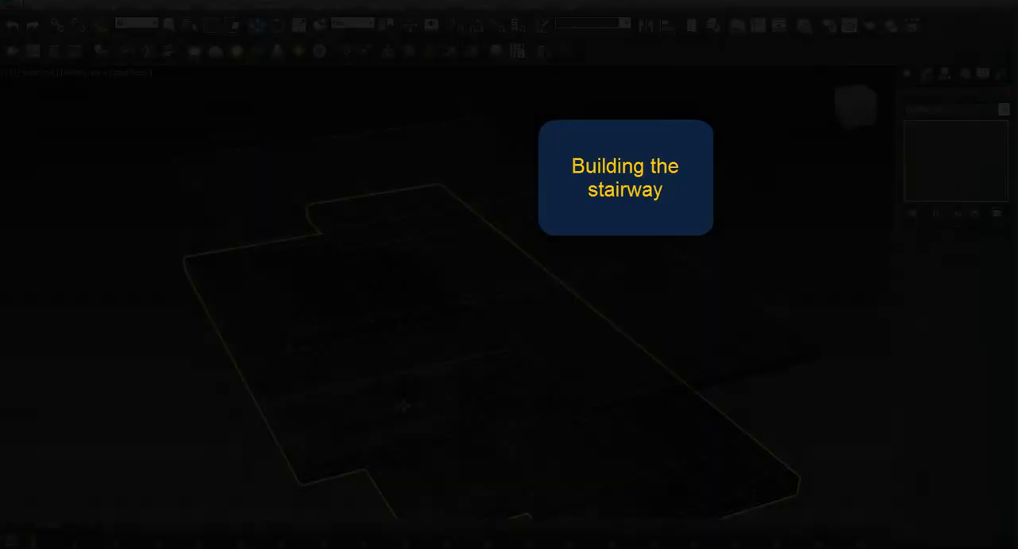
# Examine the stairwell opening and the stair outlines between the floor slabs in the Perspective and Top views
pyautogui.scroll(5, 355, 416)
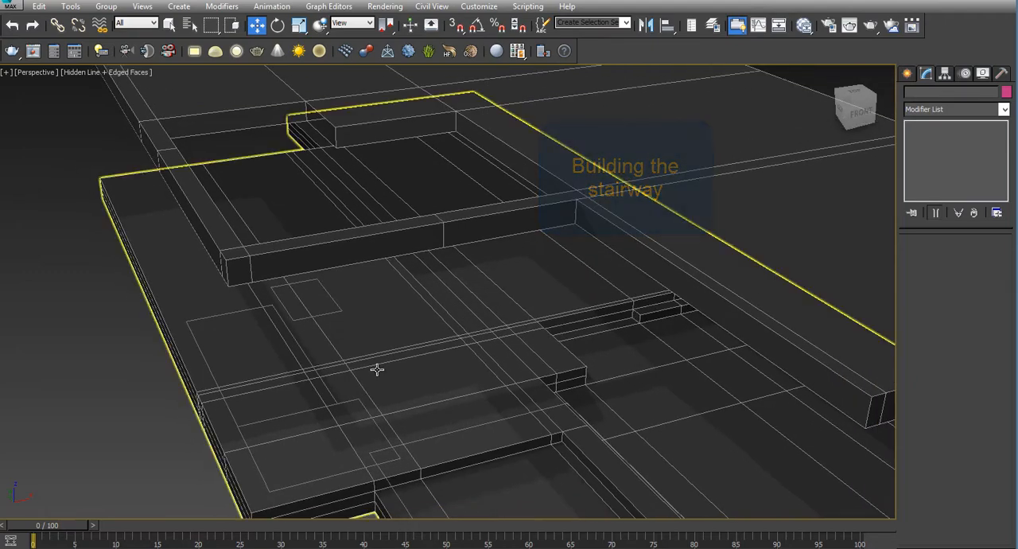
pyautogui.keyDown('alt'); pyautogui.moveTo(375, 368); pyautogui.dragTo(392, 341, button='middle'); pyautogui.keyUp('alt')
pyautogui.keyDown('alt'); pyautogui.moveTo(393, 340); pyautogui.dragTo(392, 343, button='middle'); pyautogui.keyUp('alt')
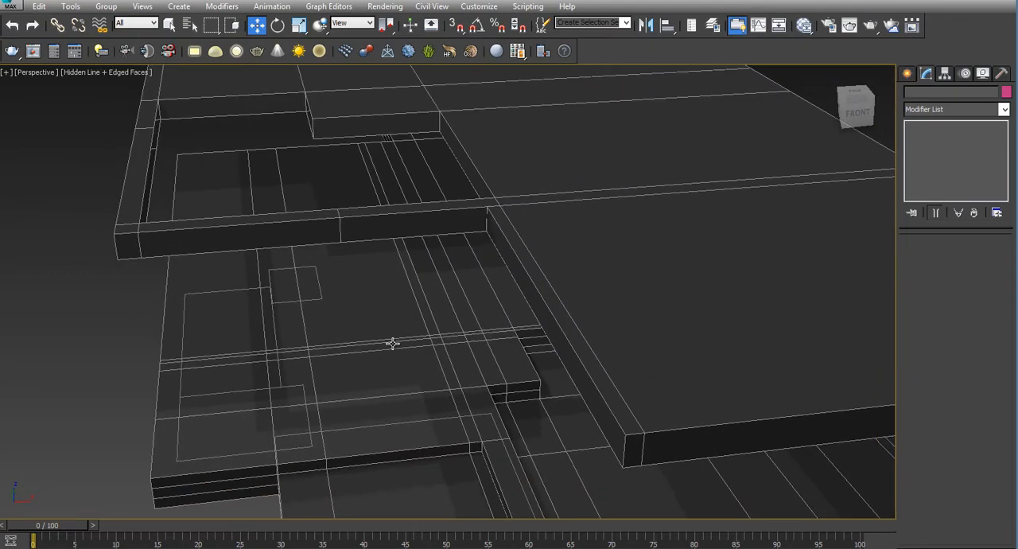
pyautogui.hotkey('alt', 'w')
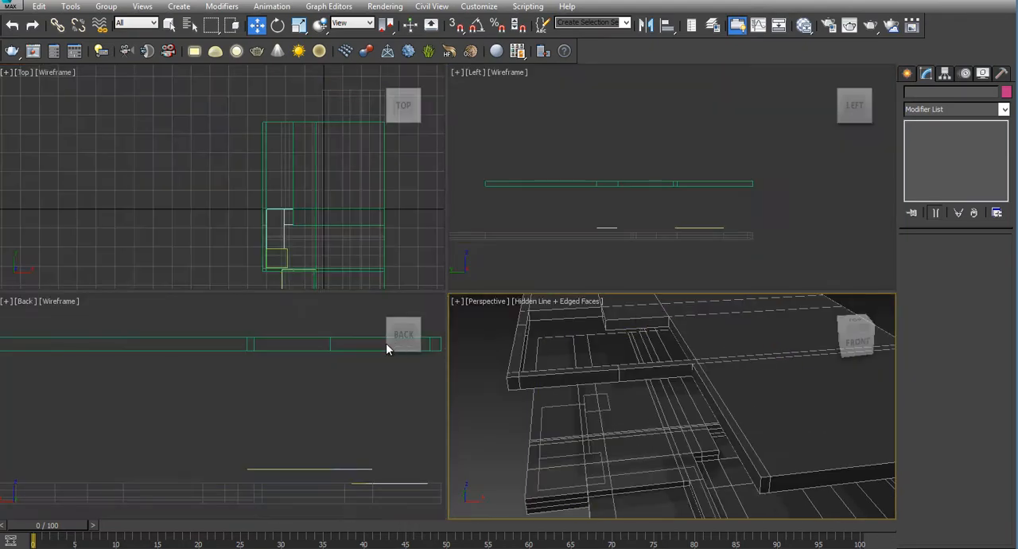
pyautogui.click(199, 210)
pyautogui.moveTo(215, 246); pyautogui.dragTo(143, 184, button='middle')
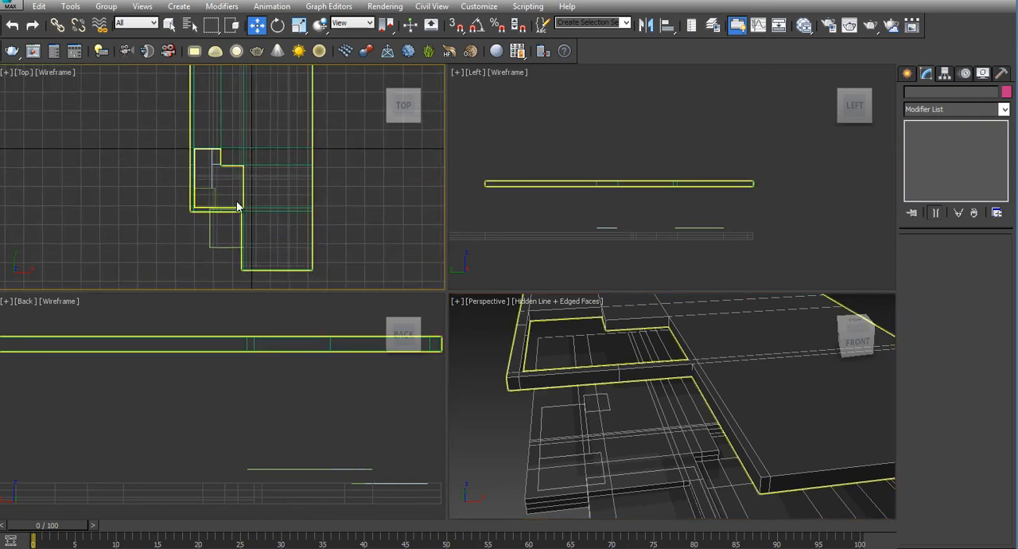
pyautogui.scroll(3, 236, 200)
pyautogui.scroll(2, 236, 200)
pyautogui.moveTo(228, 190); pyautogui.dragTo(277, 238, button='middle')
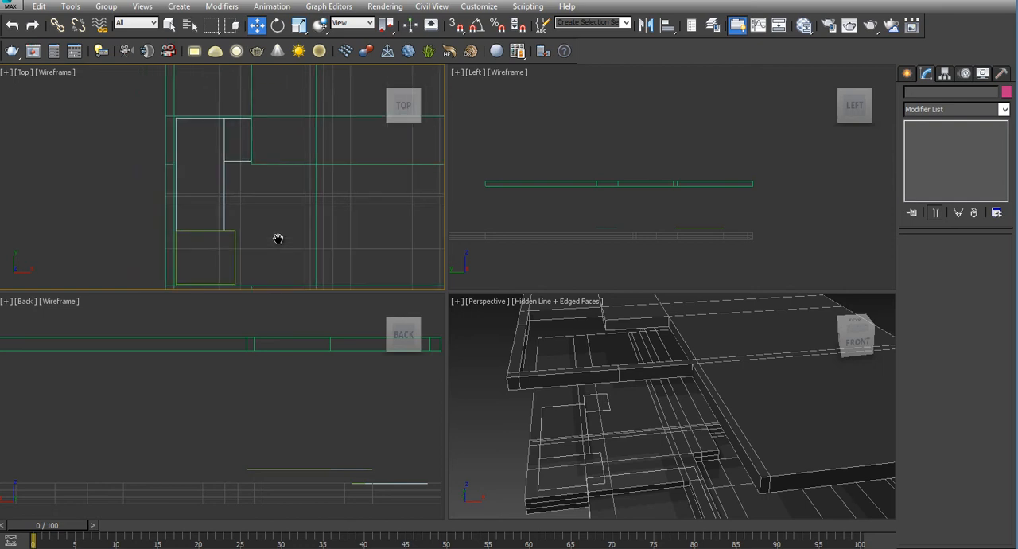
pyautogui.hotkey('alt', 'w')
pyautogui.moveTo(295, 327); pyautogui.dragTo(256, 260, button='middle')
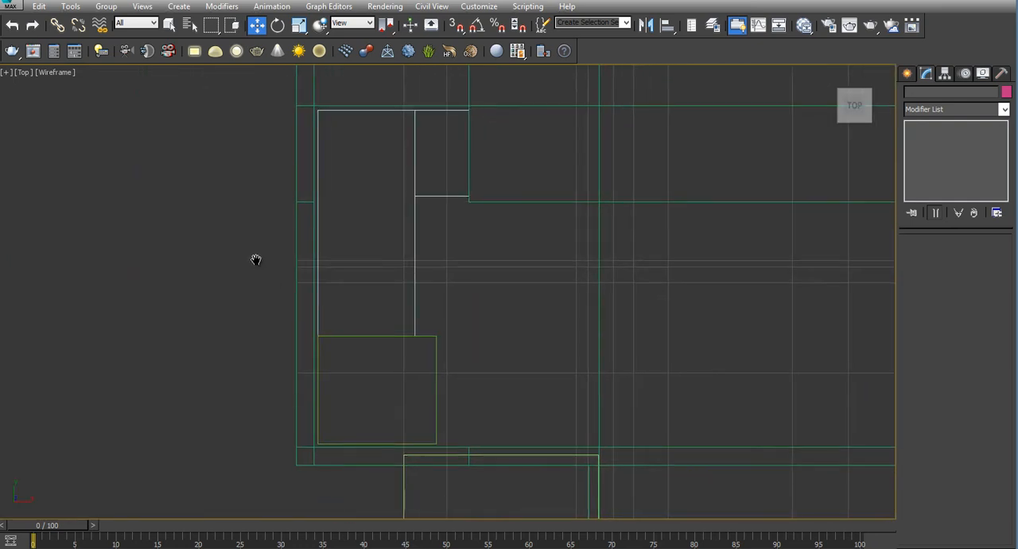
# Choose the Stairs object category and check the stairway layout on the floor plan image
pyautogui.click(907, 74)
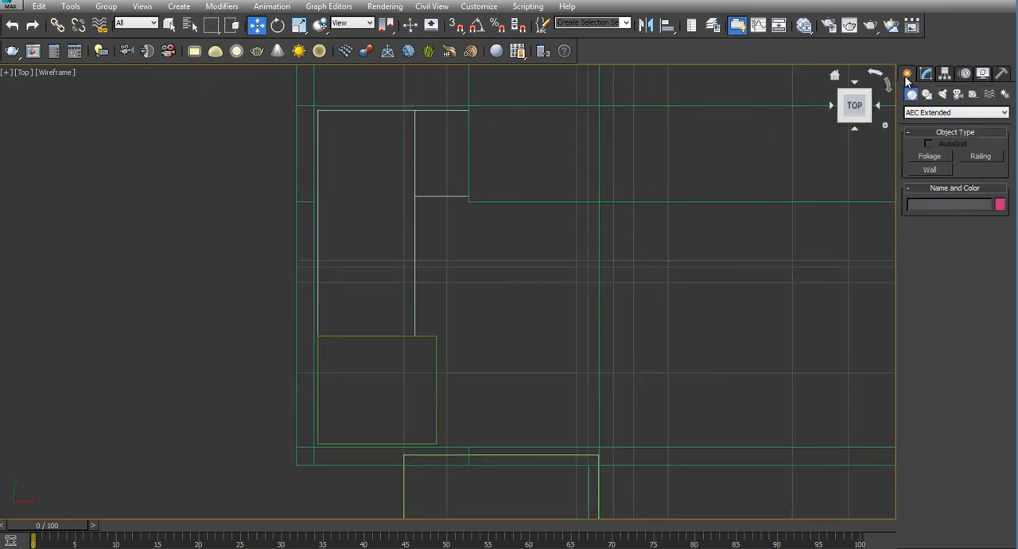
pyautogui.click(915, 113)
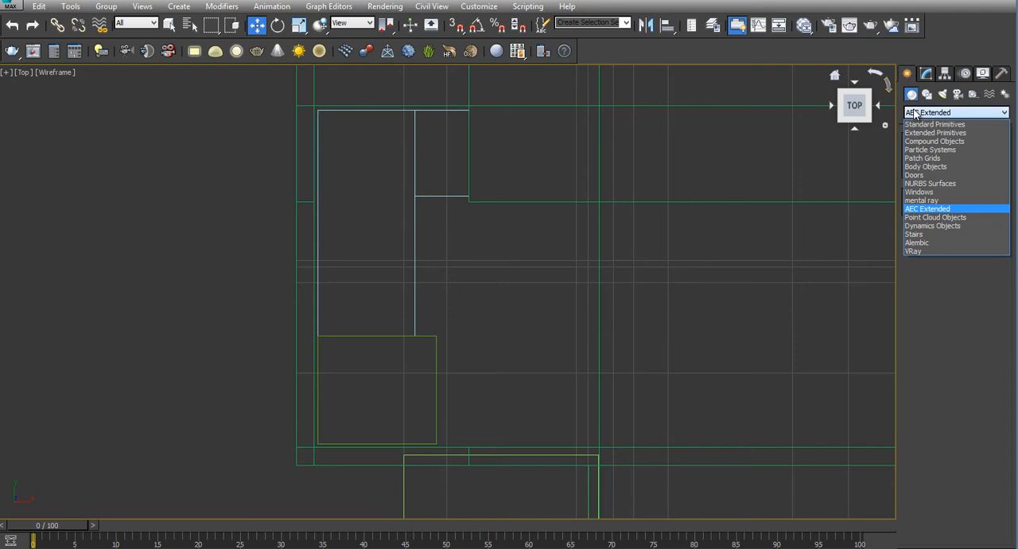
pyautogui.click(913, 235)
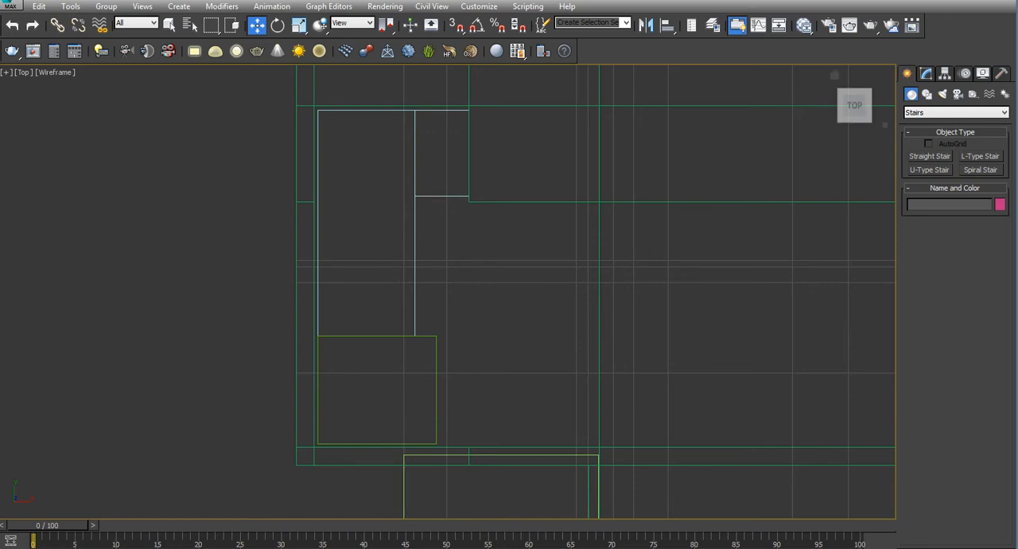
pyautogui.moveTo(1017, 262); pyautogui.dragTo(211, 80)
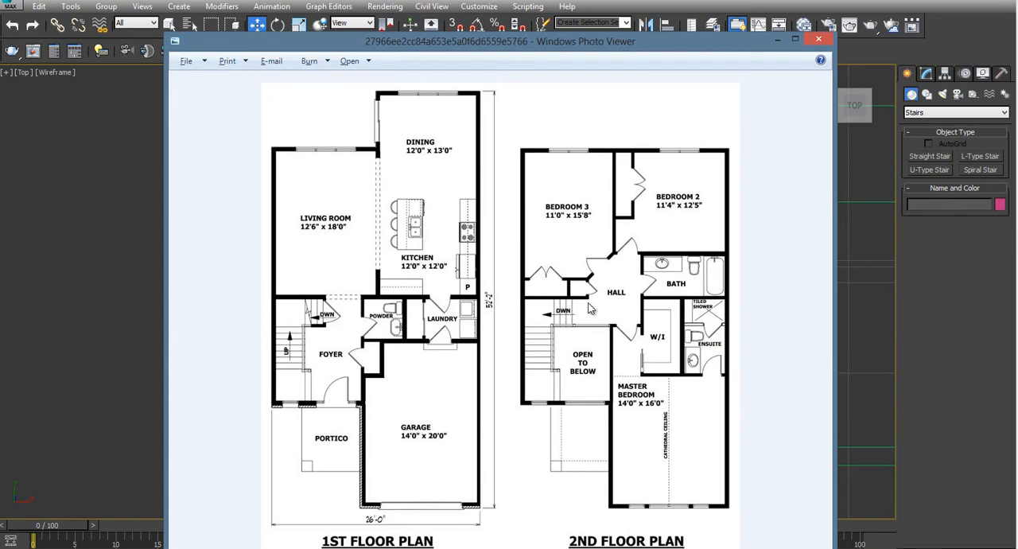
pyautogui.click(777, 39)
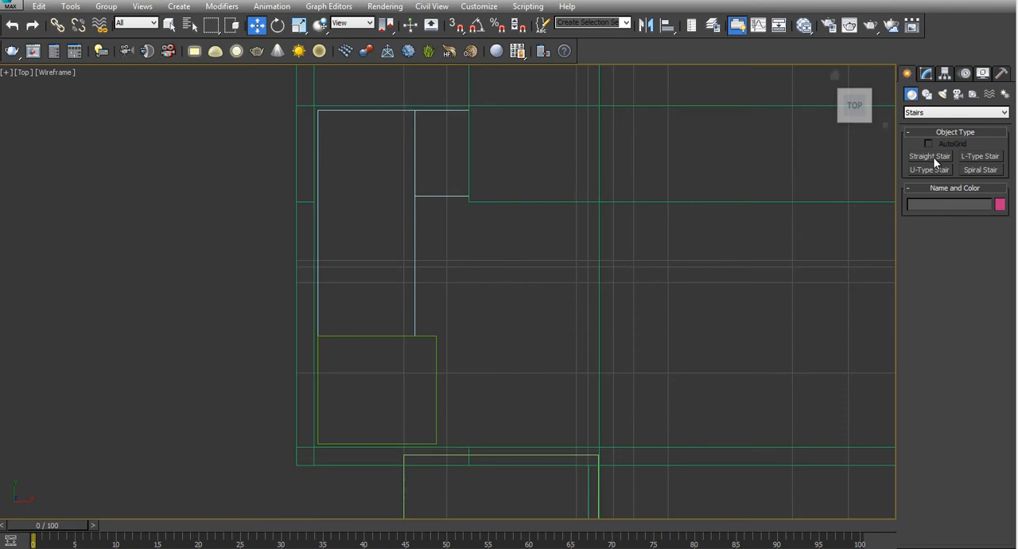
# Draw an L-type stair about 3'8 3/4" wide over the stair outlines in the Top view, snapping to the outline corners
pyautogui.click(970, 156)
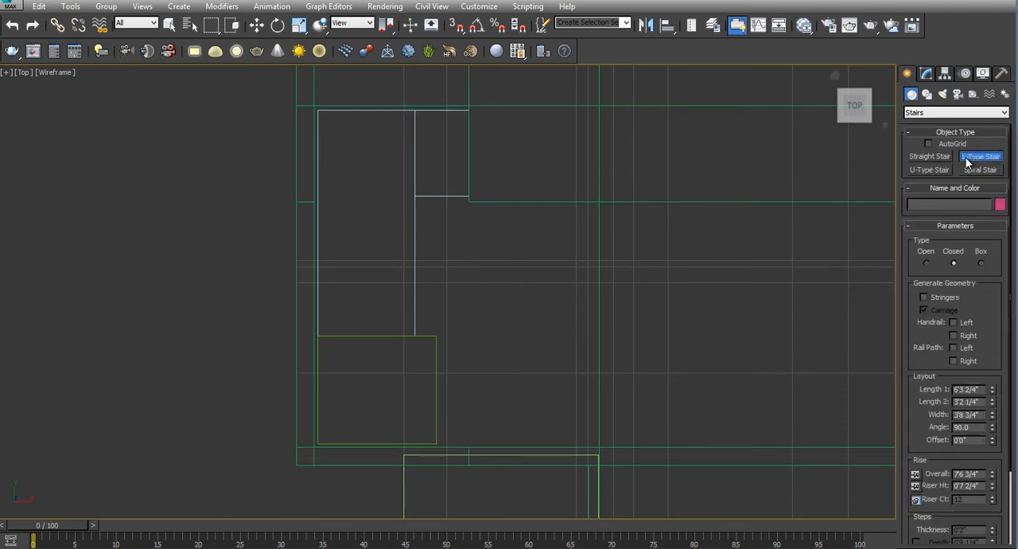
pyautogui.press('g')
pyautogui.press('s')
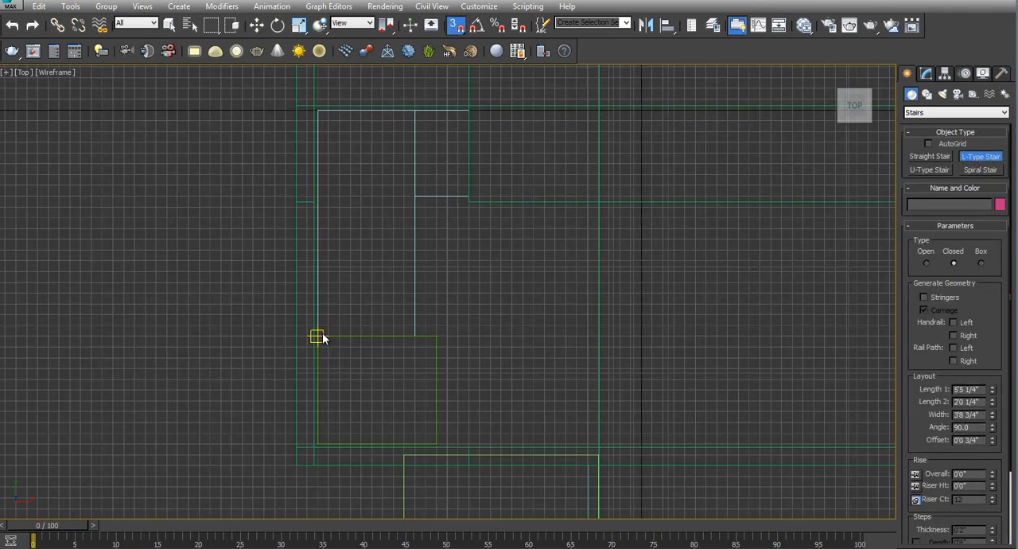
pyautogui.moveTo(317, 337); pyautogui.dragTo(319, 108)
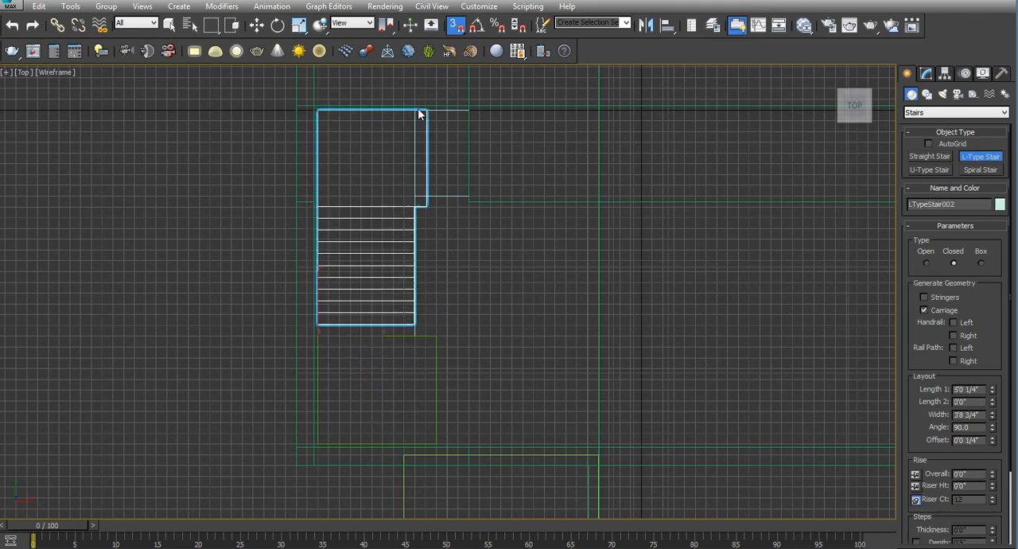
pyautogui.click(466, 109)
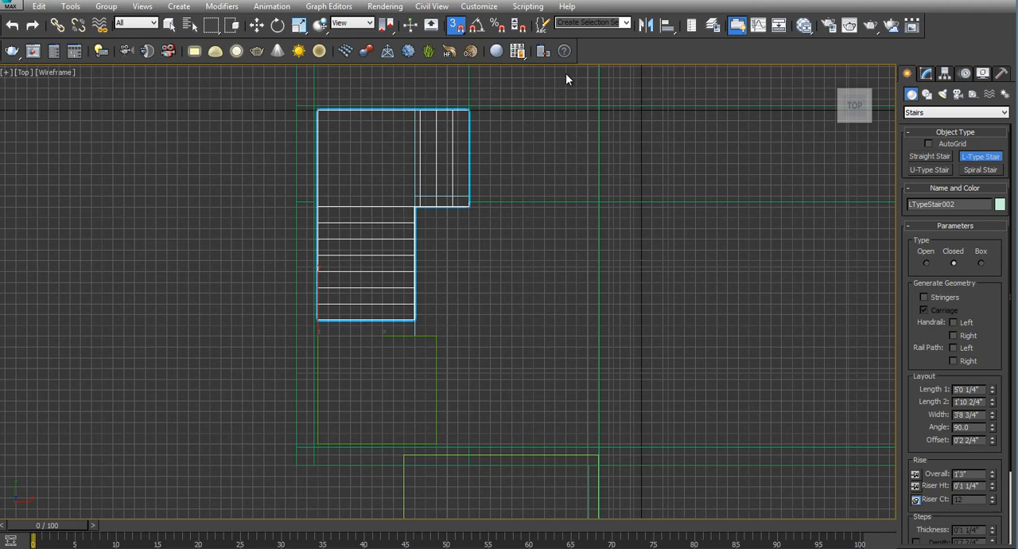
pyautogui.press('s')
# Set the L-type stair's overall rise to about 7'4 3/4" and raise the stair toward the upper floor slab
pyautogui.hotkey('alt', 'w')
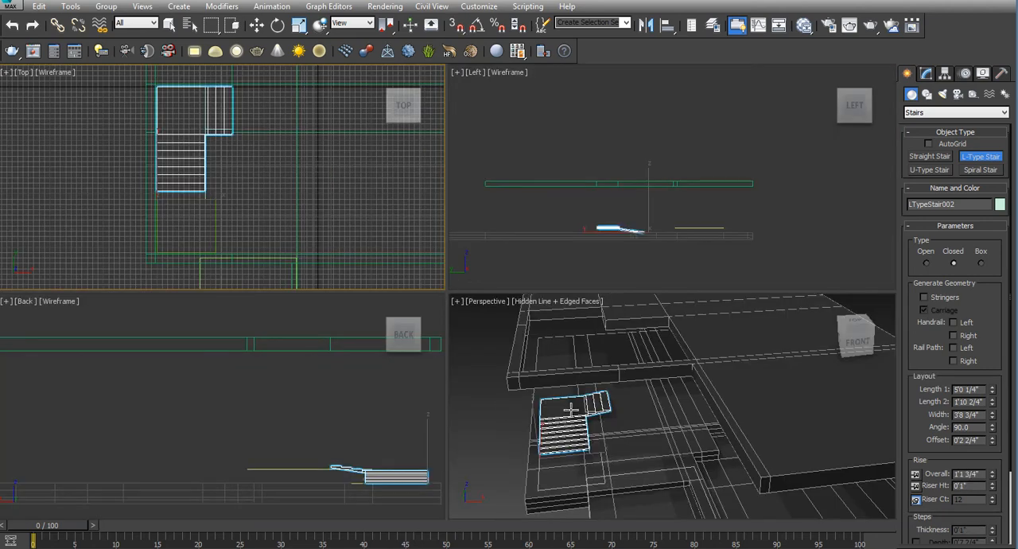
pyautogui.scroll(5, 641, 231)
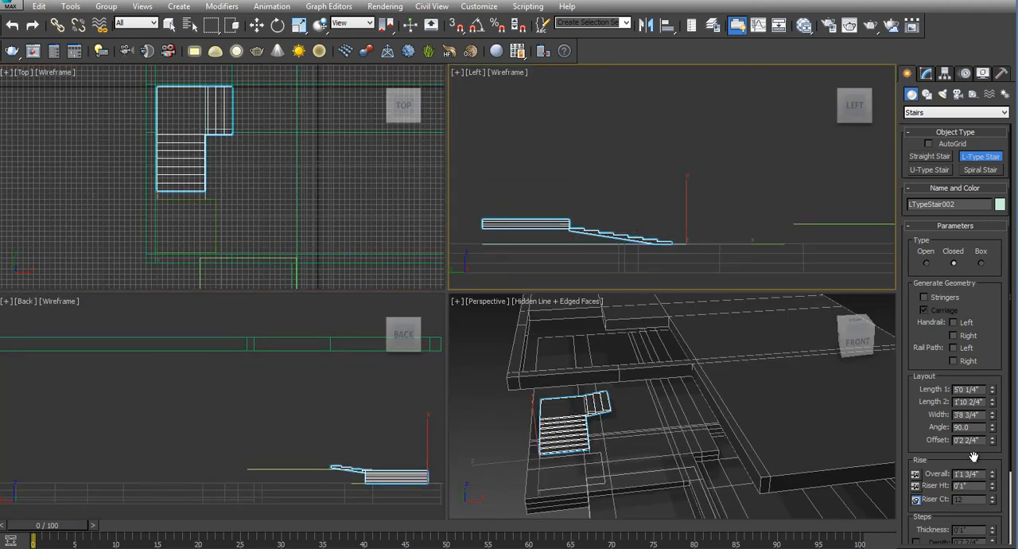
pyautogui.moveTo(993, 476); pyautogui.dragTo(987, 120)
pyautogui.moveTo(644, 139); pyautogui.dragTo(653, 203, button='middle')
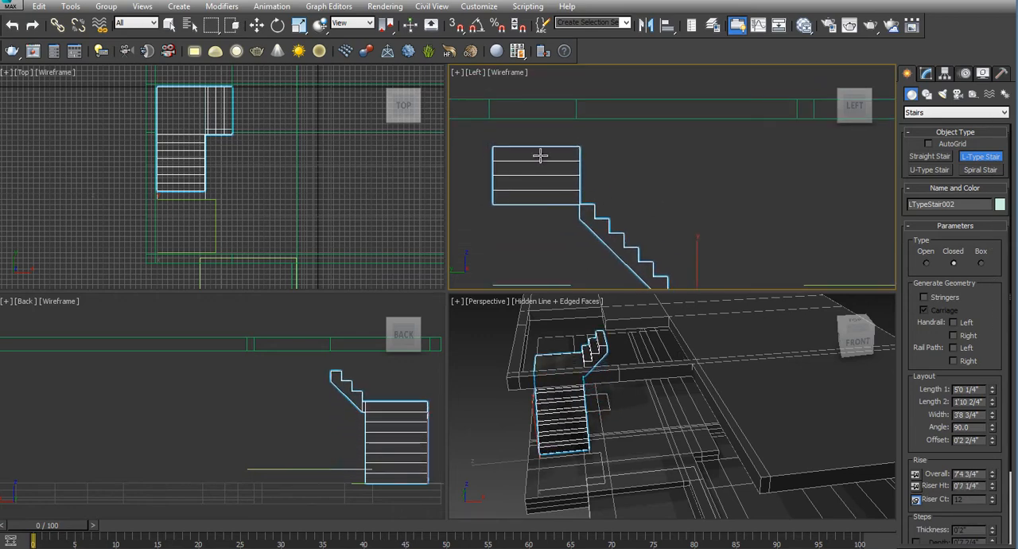
pyautogui.middleClick(367, 387)
pyautogui.hotkey('alt', 'w')
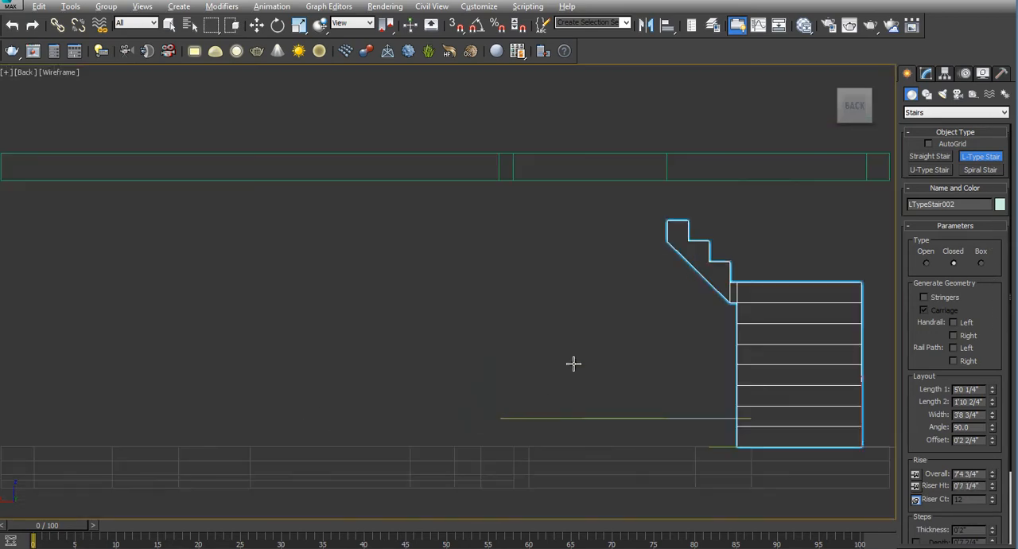
pyautogui.moveTo(573, 363); pyautogui.dragTo(373, 353, button='middle')
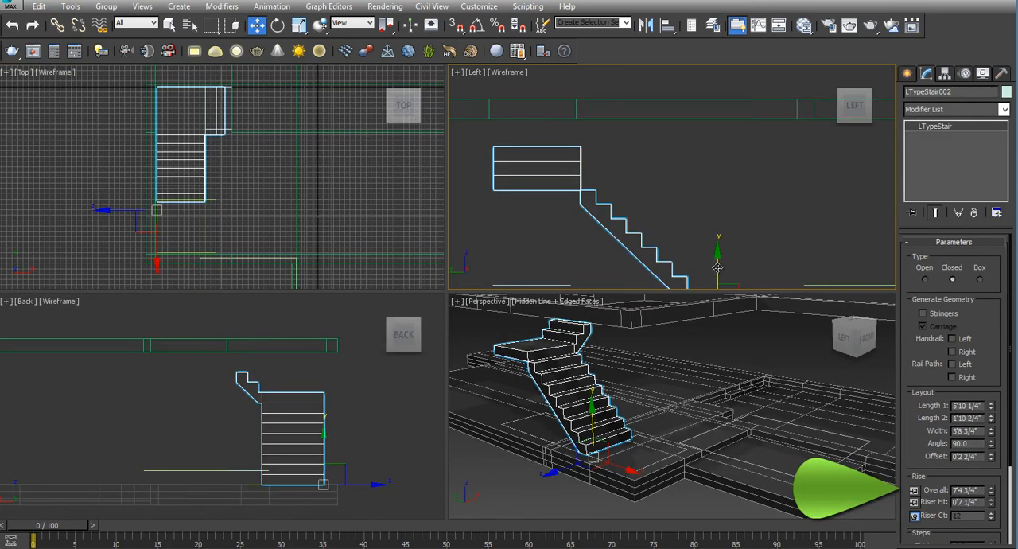
pyautogui.scroll(2, 693, 197)
pyautogui.moveTo(693, 197); pyautogui.dragTo(694, 195)
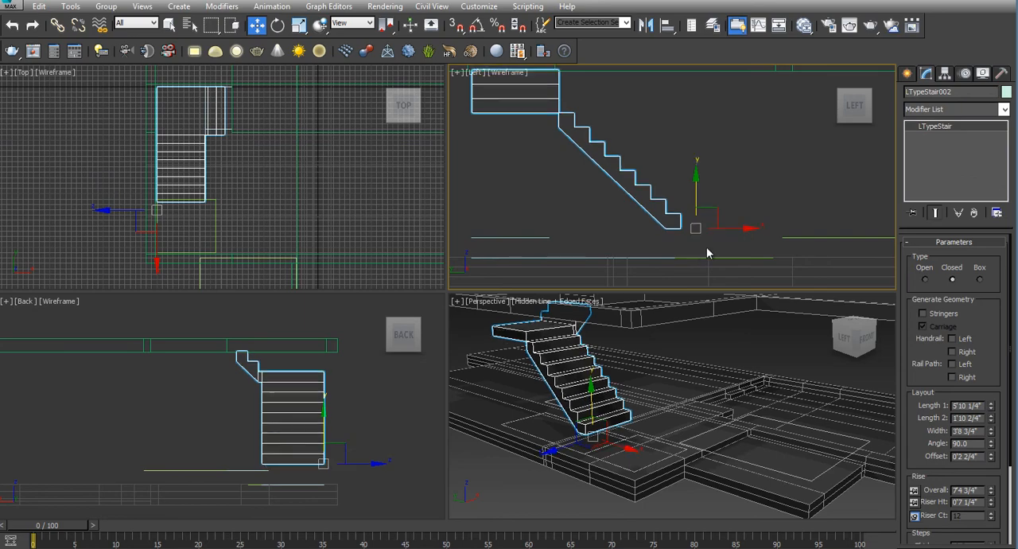
# Draw a straight stair 5'0" long and 3'9" wide with grid-point snapping inside the landing outline at the L-type stair's foot
pyautogui.rightClick(255, 234)
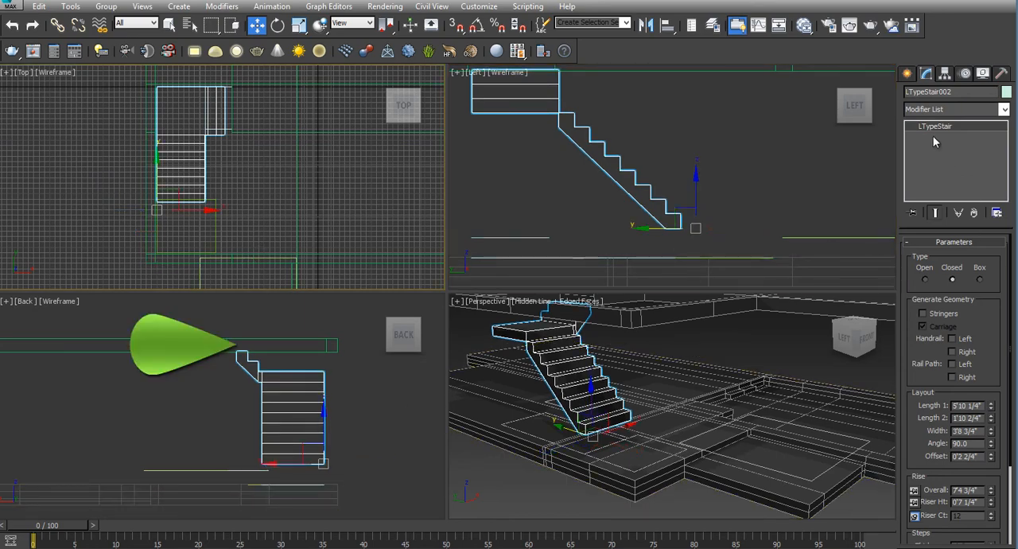
pyautogui.click(907, 74)
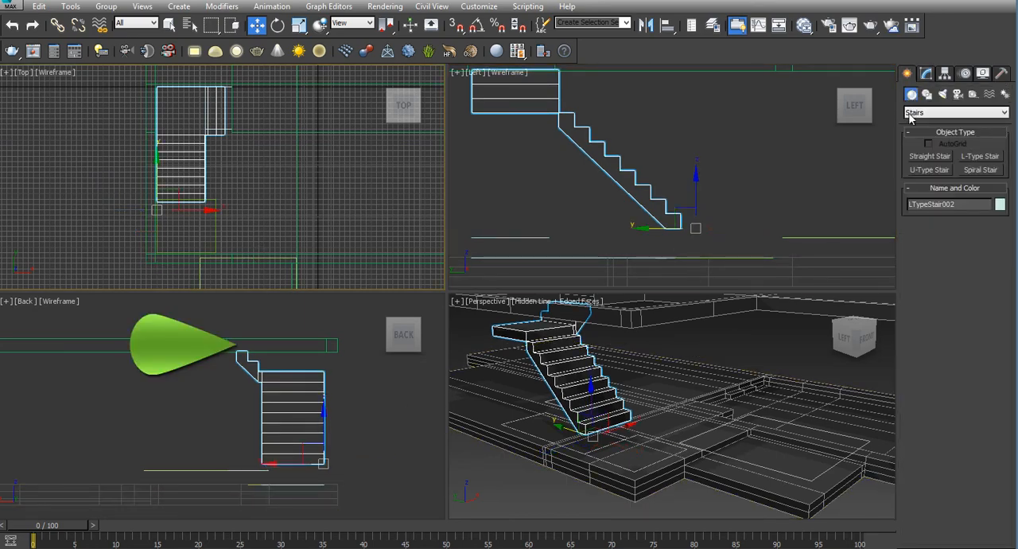
pyautogui.click(931, 157)
pyautogui.hotkey('alt', 'w')
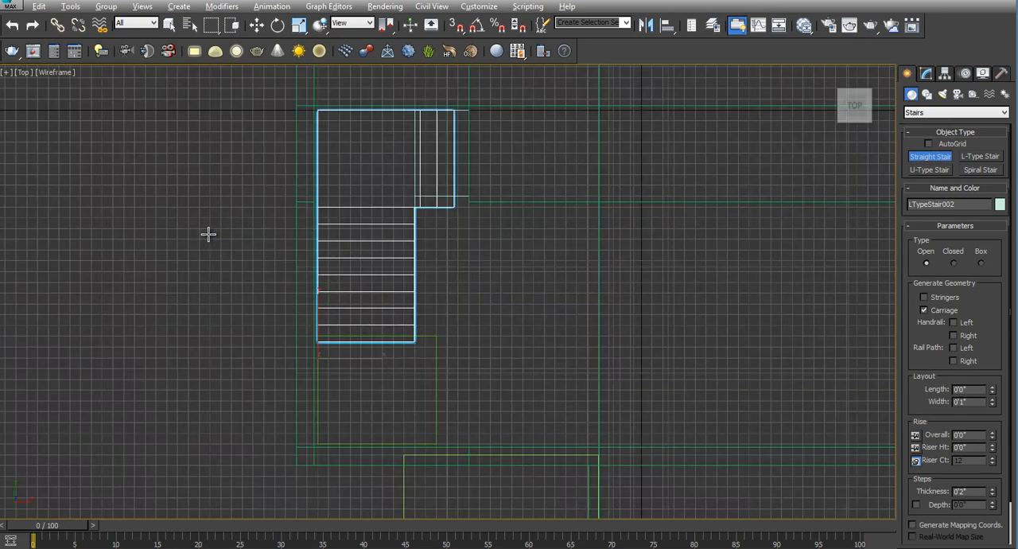
pyautogui.scroll(5, 306, 366)
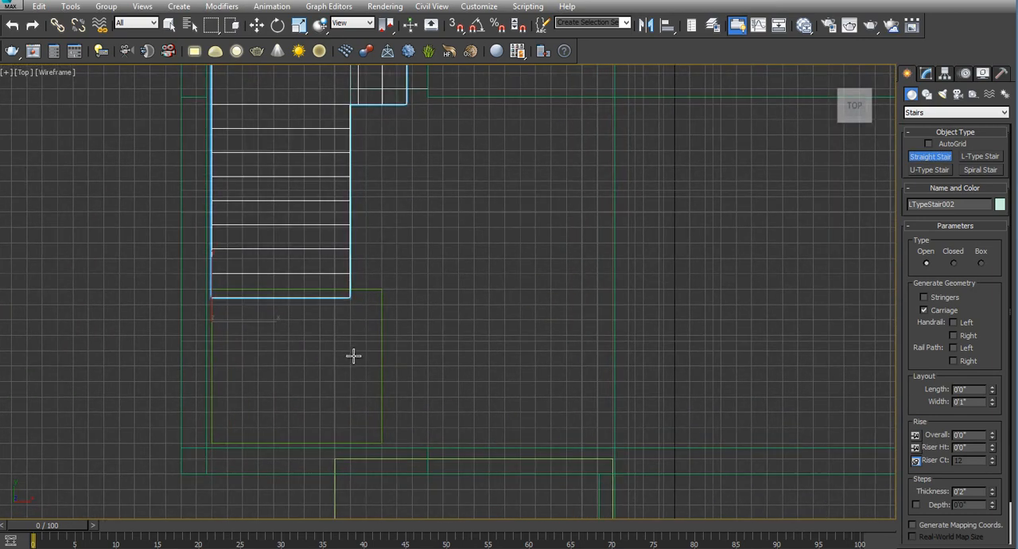
pyautogui.click(455, 25)
pyautogui.rightClick(456, 28)
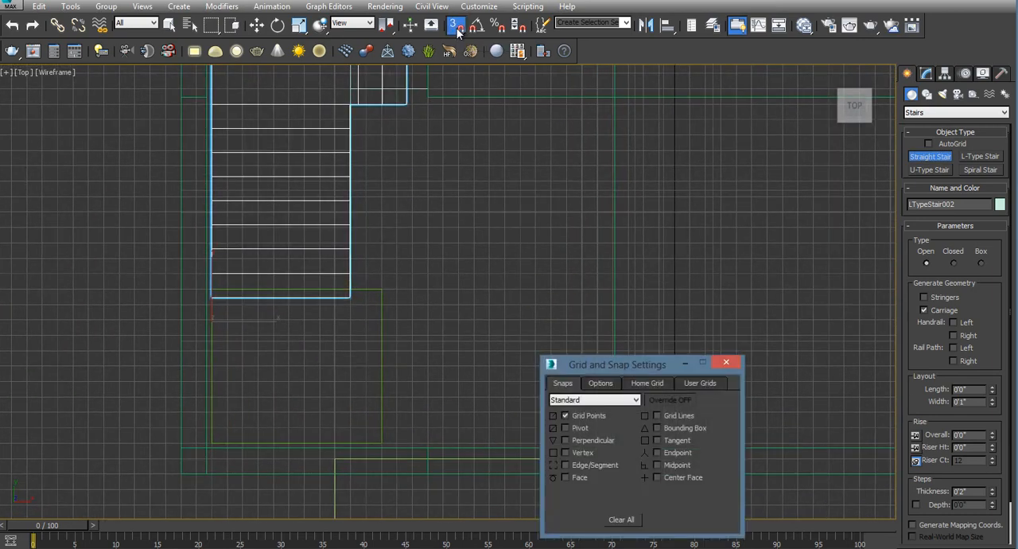
pyautogui.click(724, 364)
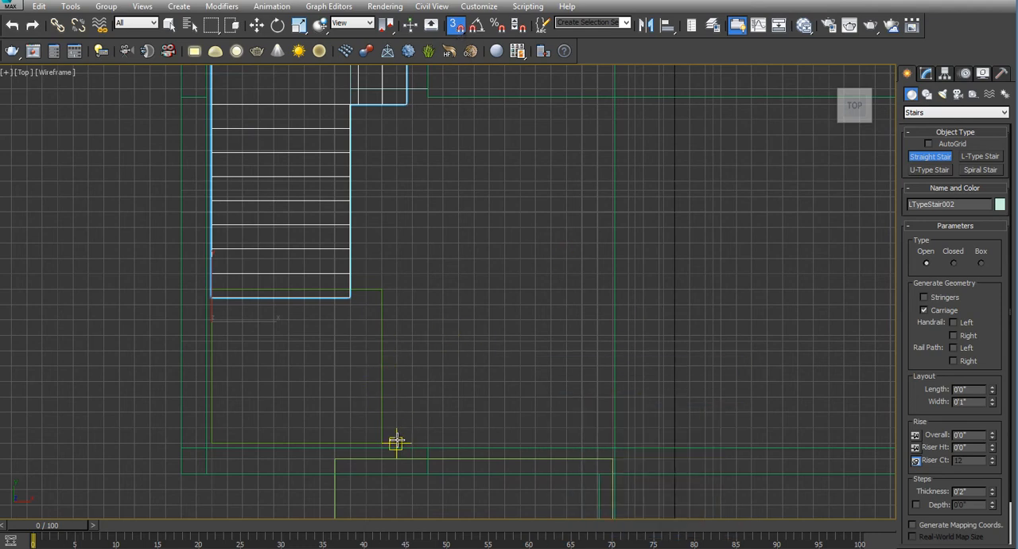
pyautogui.moveTo(396, 442); pyautogui.dragTo(213, 441)
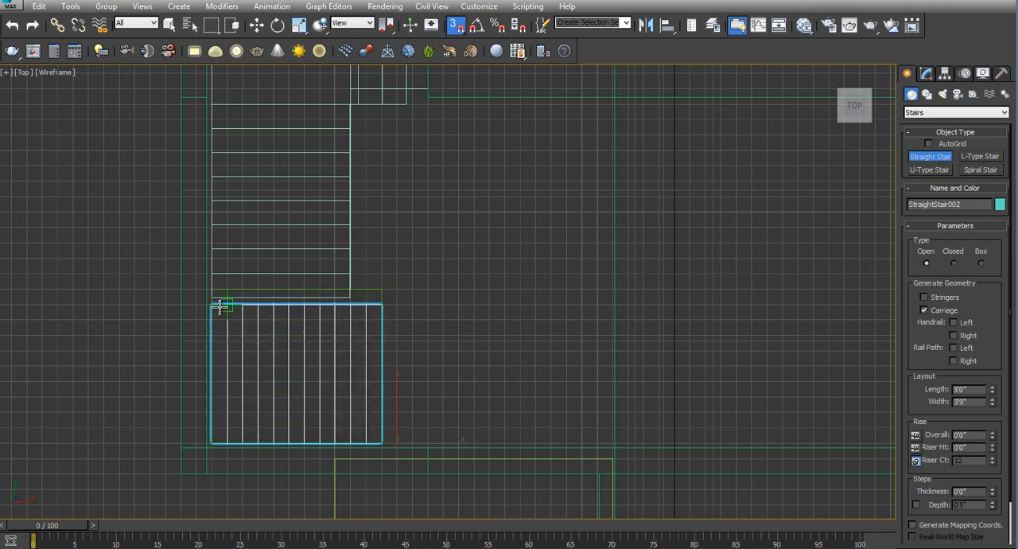
pyautogui.click(220, 304)
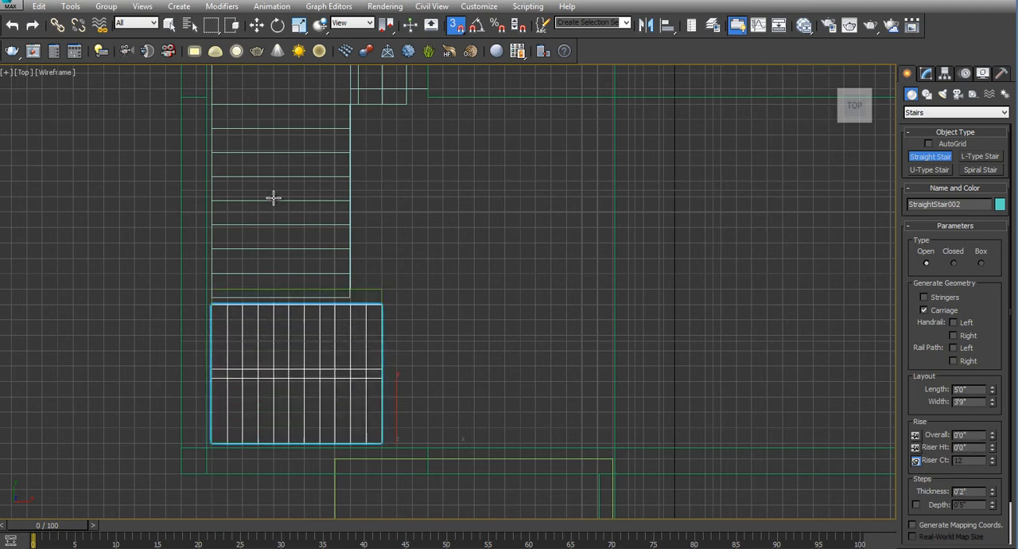
# Set the straight stair's overall rise to about 3'8", pin its riser height and reduce the riser count to 3
pyautogui.hotkey('alt', 'w')
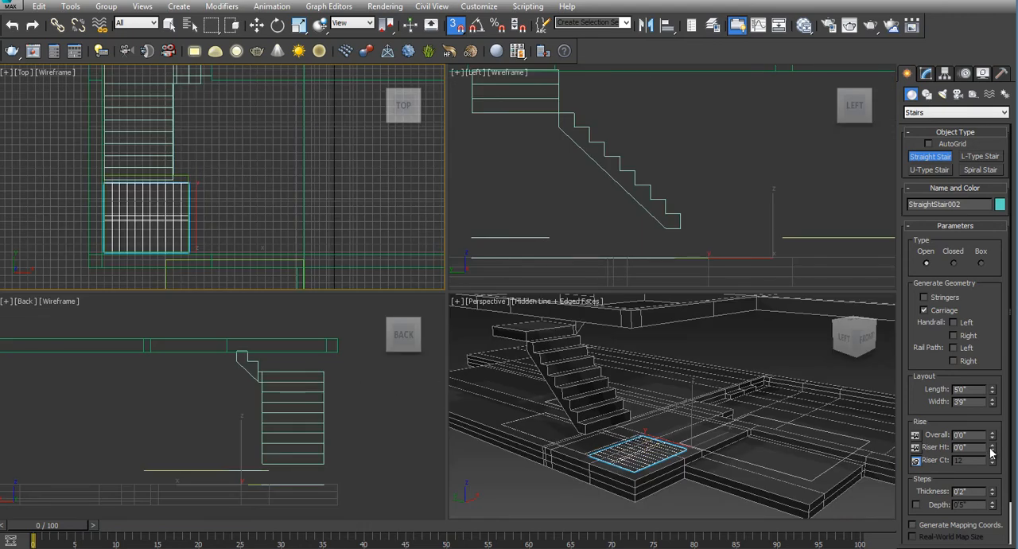
pyautogui.moveTo(991, 437); pyautogui.dragTo(959, 109)
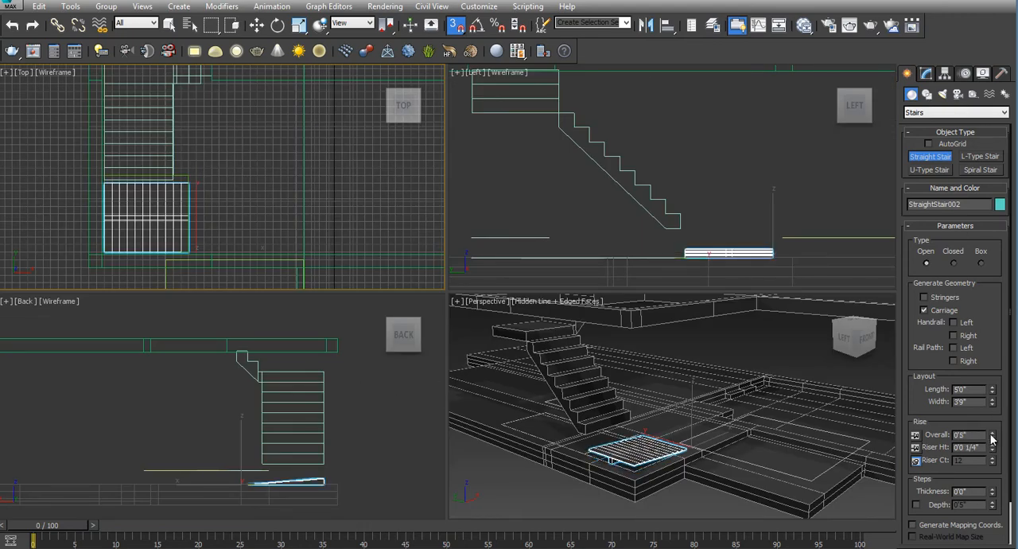
pyautogui.moveTo(992, 435); pyautogui.dragTo(941, 127)
pyautogui.moveTo(992, 440); pyautogui.dragTo(964, 413)
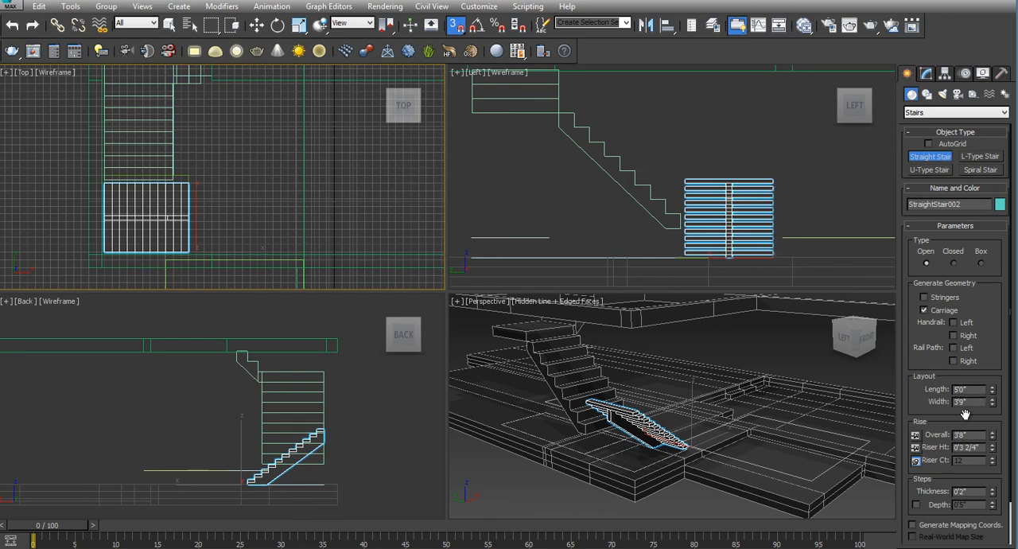
pyautogui.click(915, 447)
pyautogui.moveTo(995, 470); pyautogui.dragTo(992, 468)
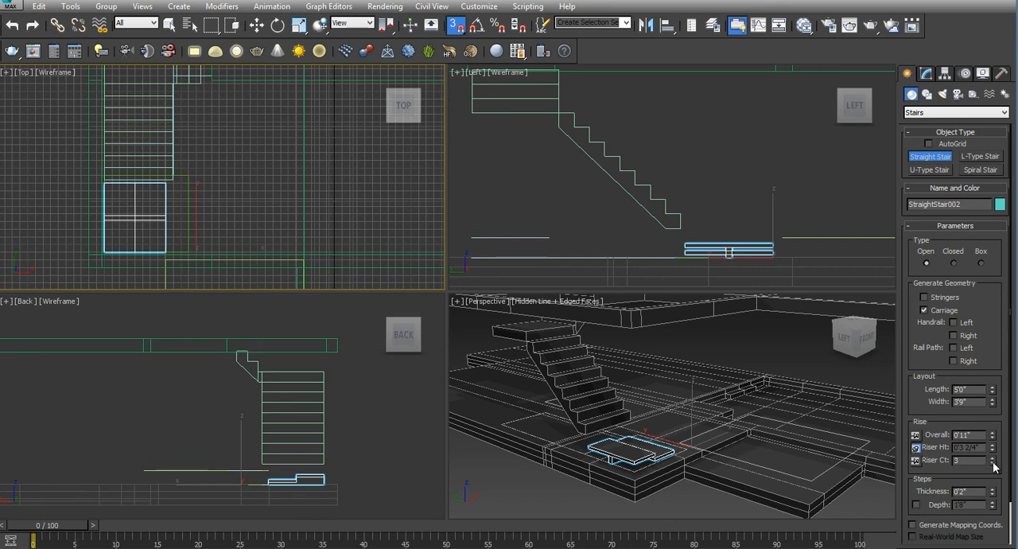
# Change the straight stair's type to Box
pyautogui.click(953, 263)
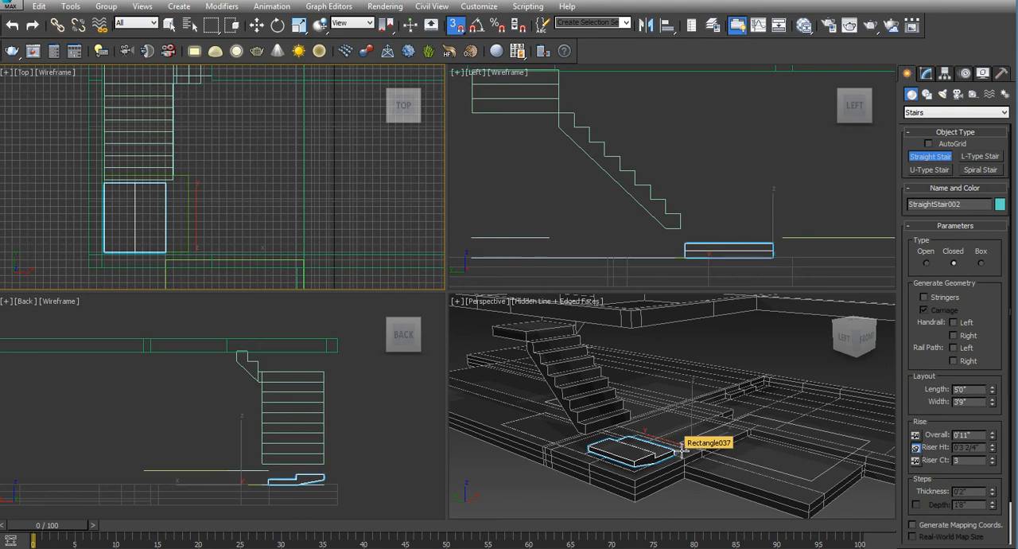
pyautogui.click(980, 263)
pyautogui.keyDown('alt'); pyautogui.moveTo(681, 445); pyautogui.dragTo(529, 433, button='middle'); pyautogui.keyUp('alt')
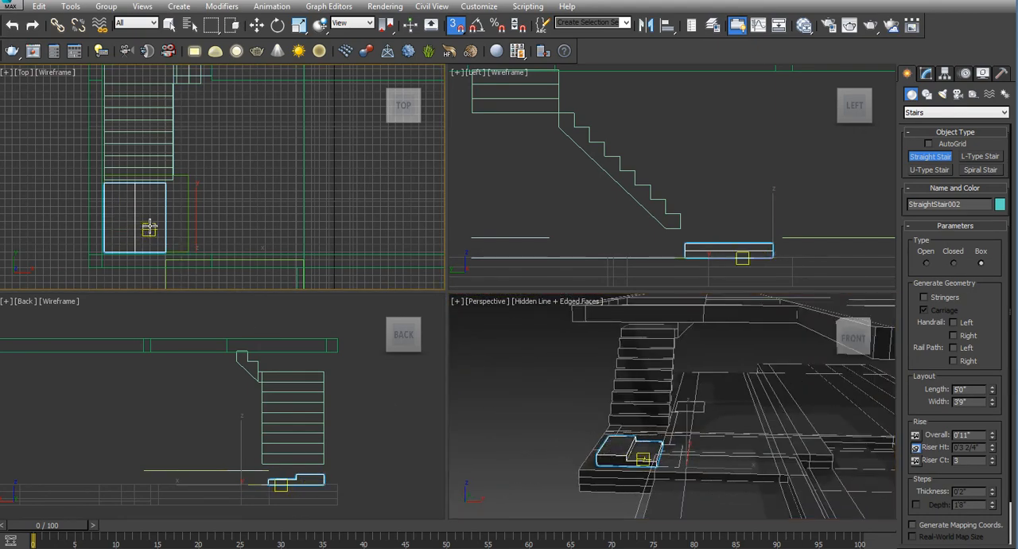
pyautogui.scroll(2, 147, 215)
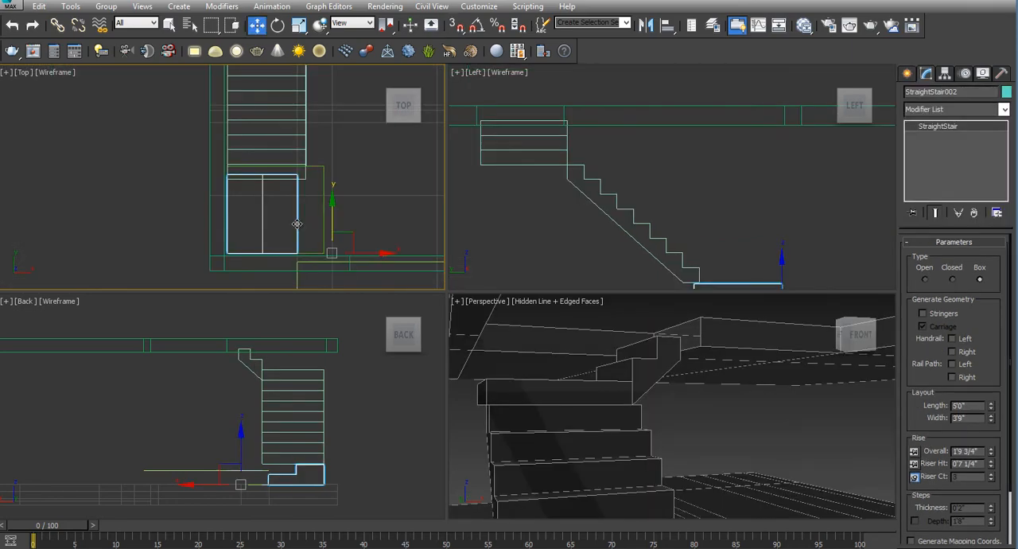
# Convert the straight stair to an editable poly
pyautogui.rightClick(297, 224)
pyautogui.moveTo(379, 354)
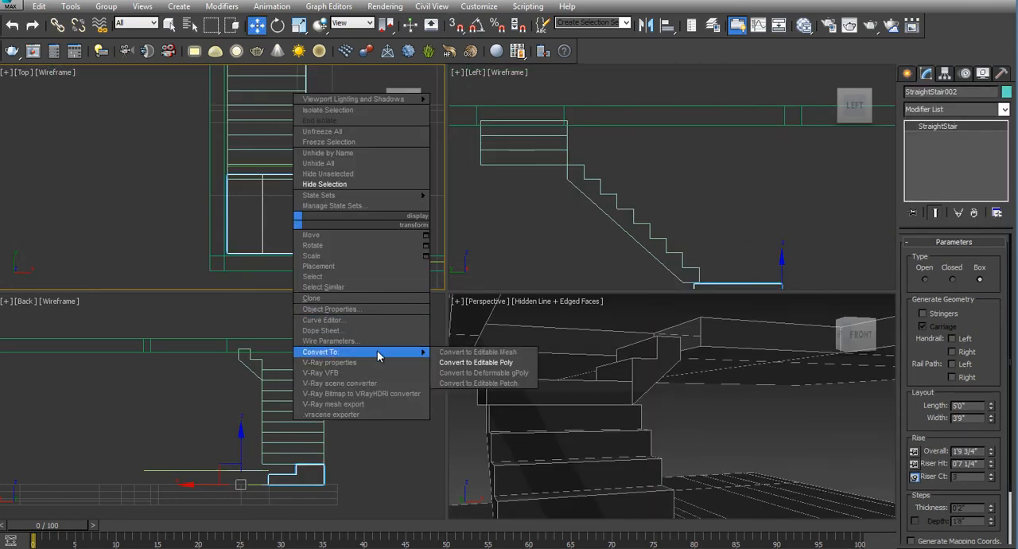
pyautogui.click(438, 359)
# Move the straight stair's middle vertices to the L-type stair's side edge and its outer vertices out toward the landing outline
pyautogui.press('1')
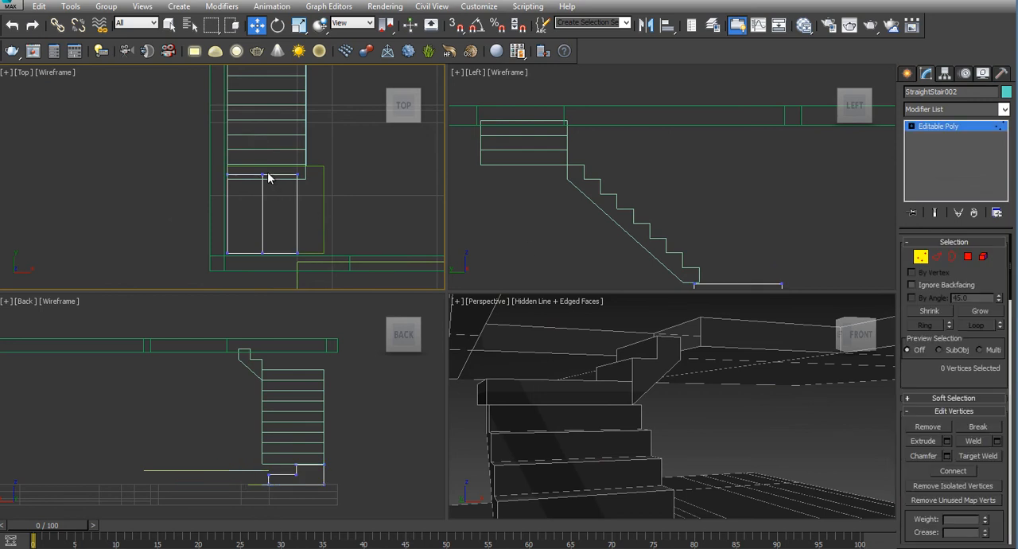
pyautogui.moveTo(280, 272); pyautogui.dragTo(280, 270)
pyautogui.moveTo(292, 213); pyautogui.dragTo(311, 213)
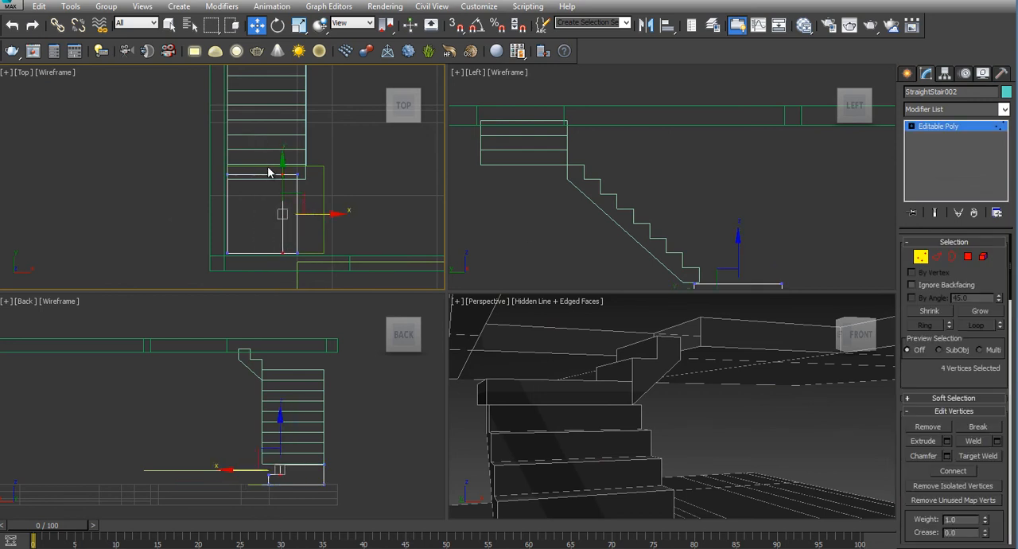
pyautogui.moveTo(267, 167); pyautogui.dragTo(317, 268)
pyautogui.moveTo(319, 213); pyautogui.dragTo(349, 213)
# Move the row of vertices on the side facing the L-type stair so they line up with that stair's foot
pyautogui.moveTo(194, 154); pyautogui.dragTo(345, 191)
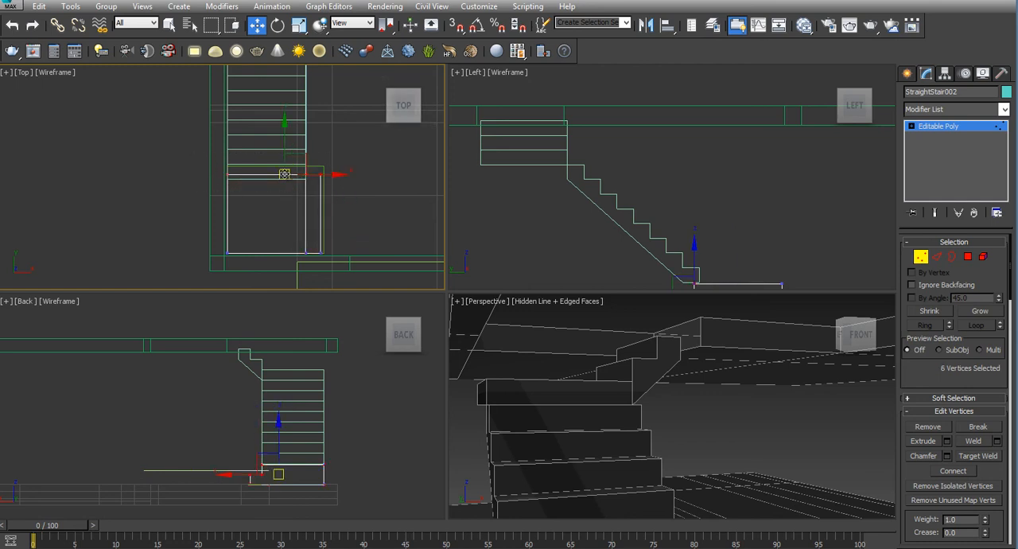
pyautogui.scroll(3, 285, 174)
pyautogui.moveTo(283, 146); pyautogui.dragTo(283, 155)
pyautogui.scroll(-3, 280, 223)
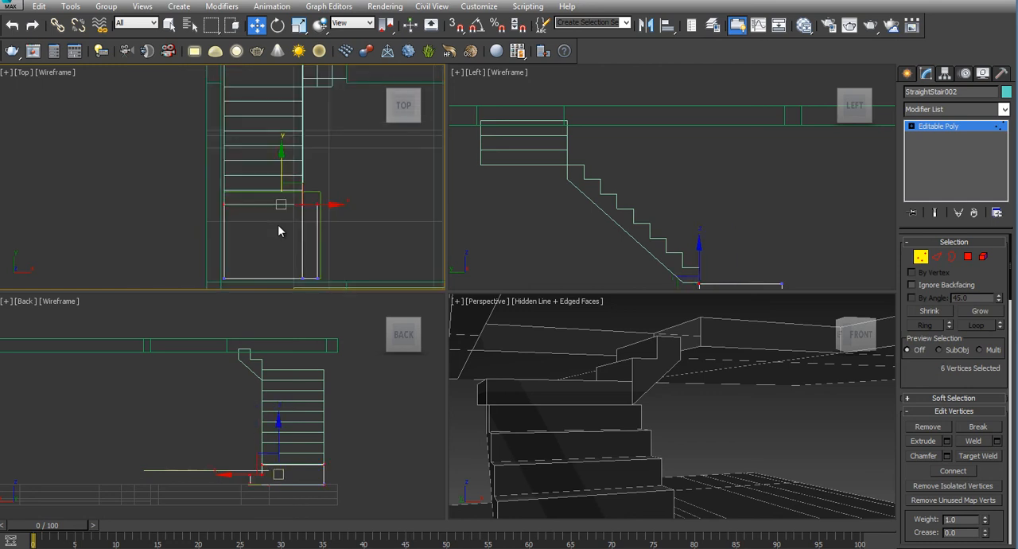
pyautogui.scroll(5, 279, 220)
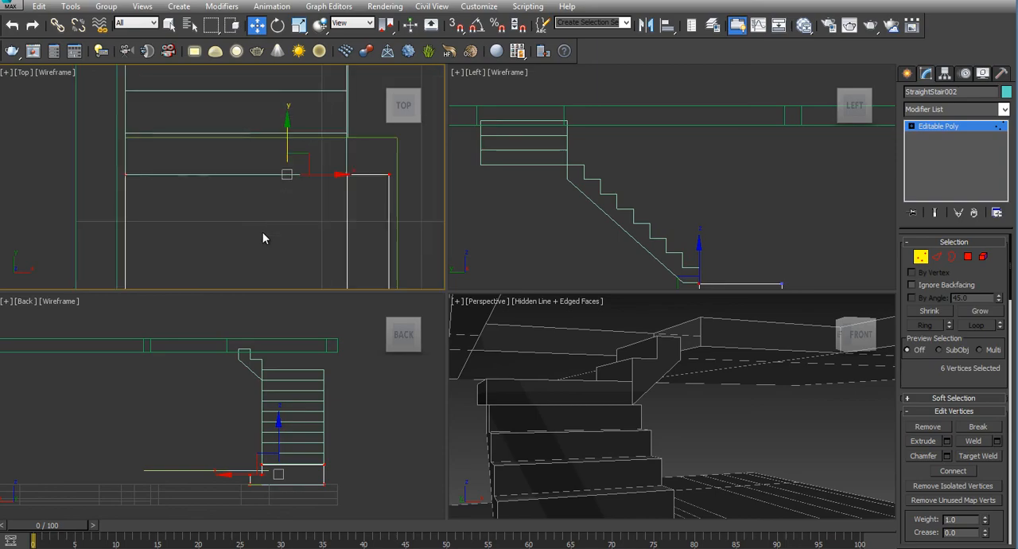